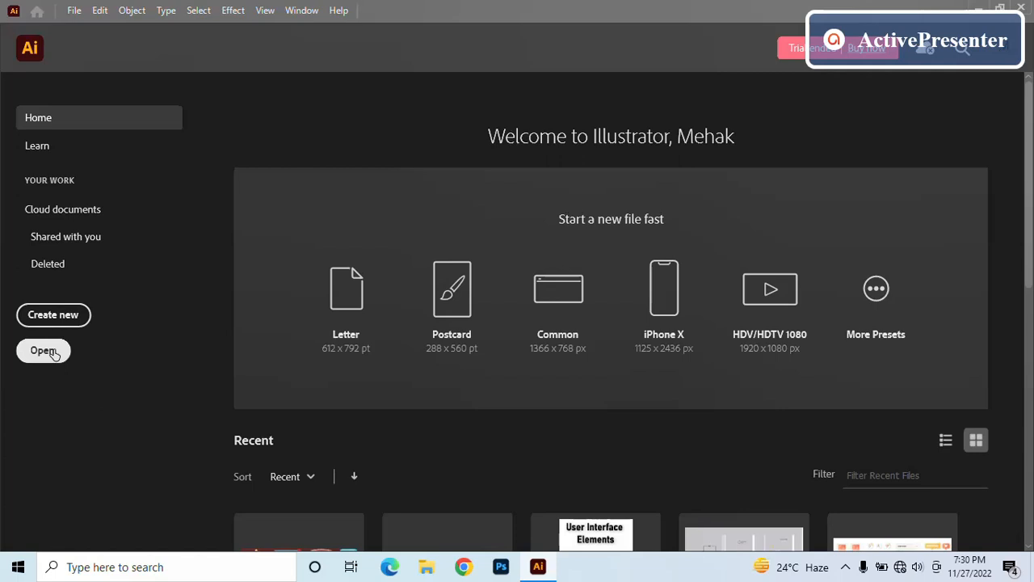
click(45, 351)
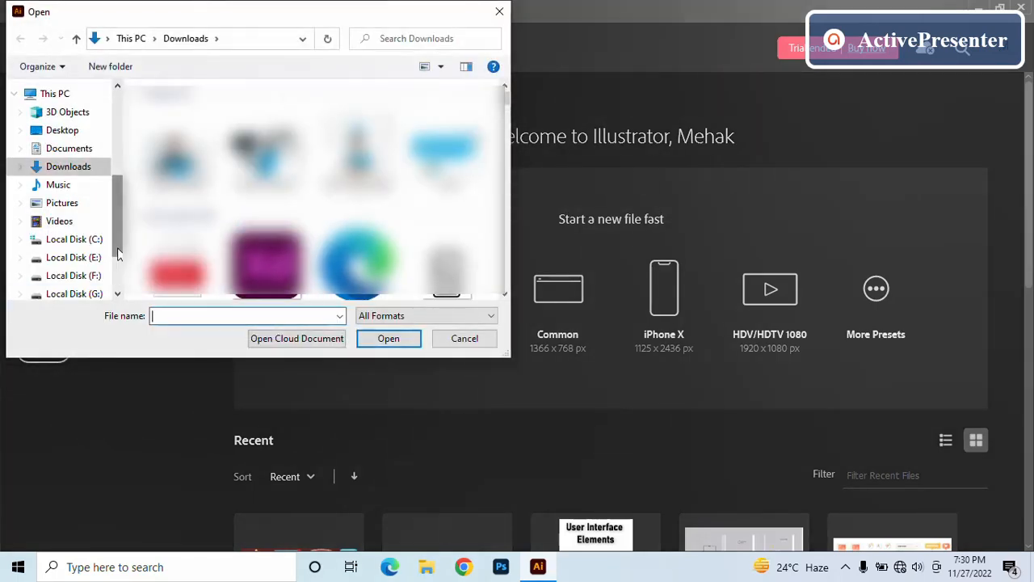
scroll(117, 263, down, 3)
drag(117, 263, 117, 287)
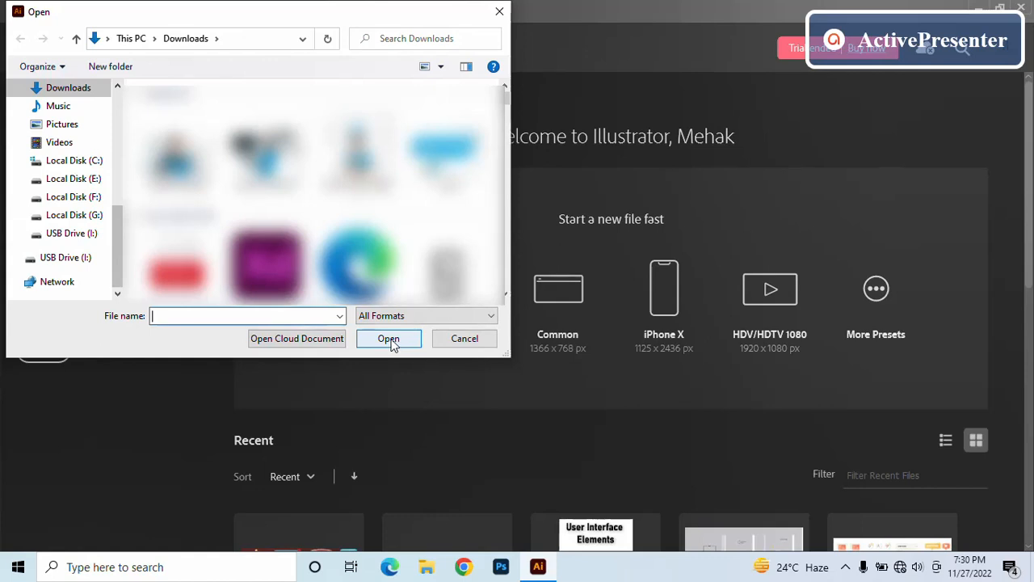
click(500, 14)
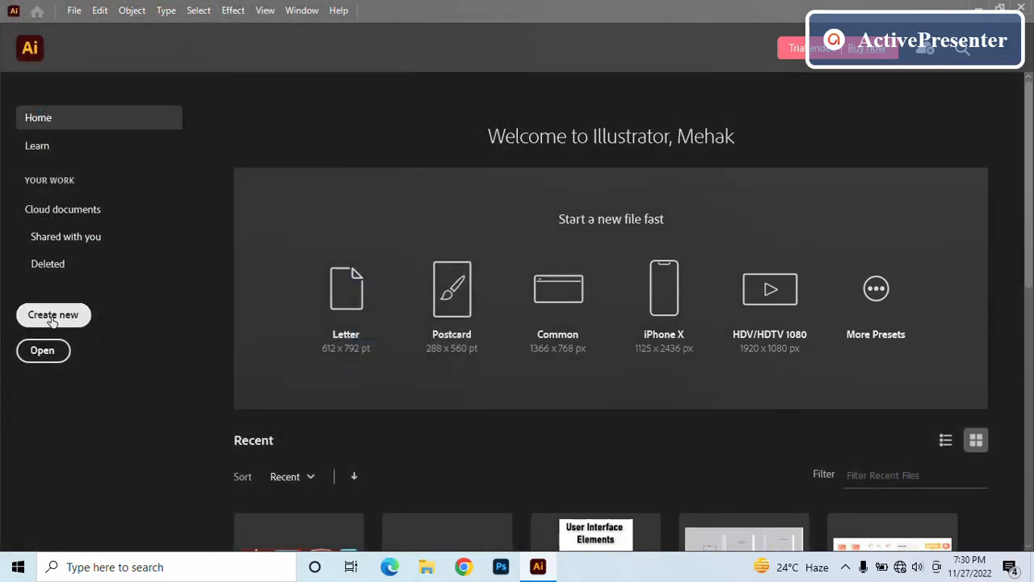
click(65, 317)
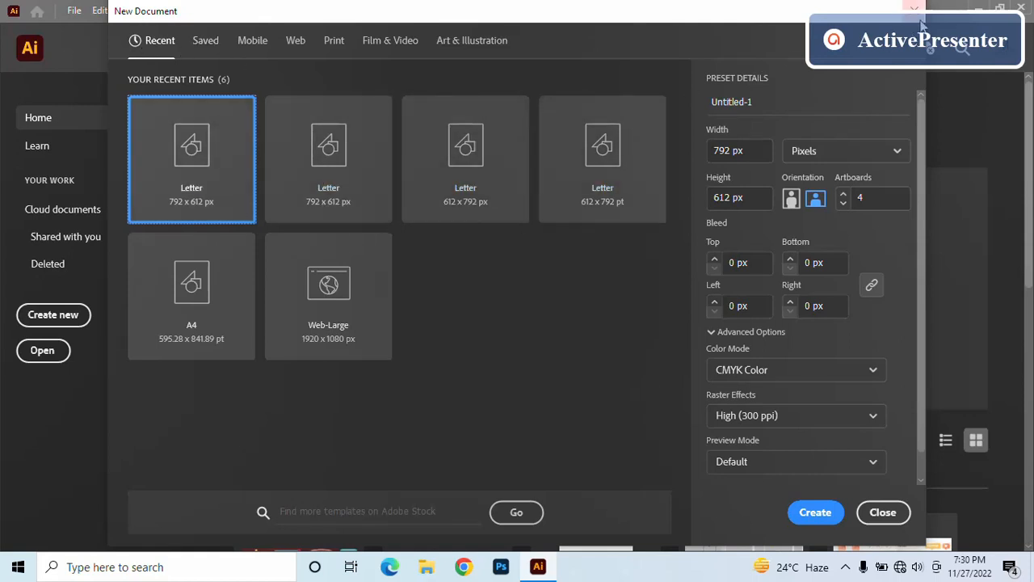
key(Escape)
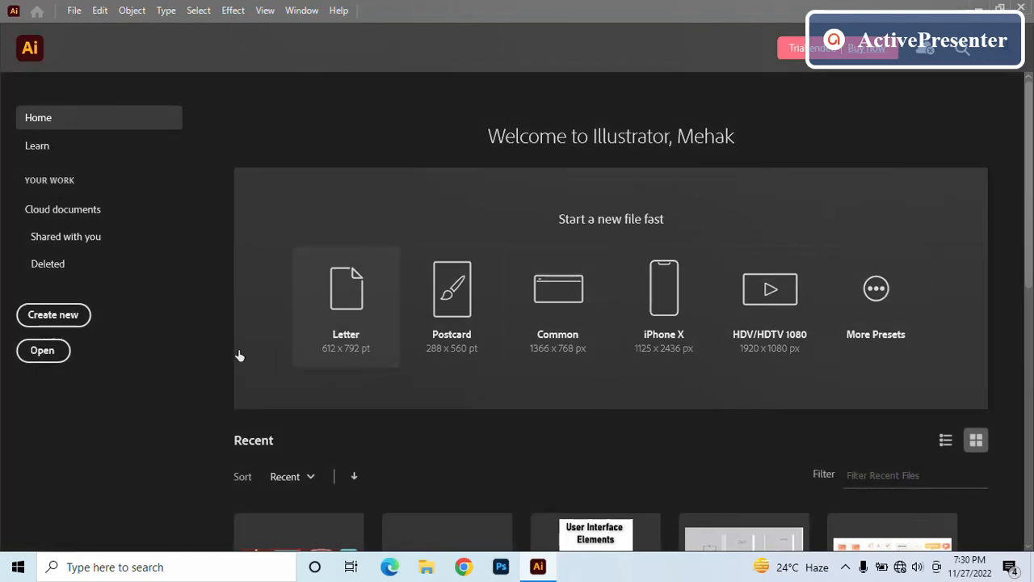
Start a new document with the recent 792 x 612 px Letter preset after browsing the Mobile, Web and Print presets.
click(71, 320)
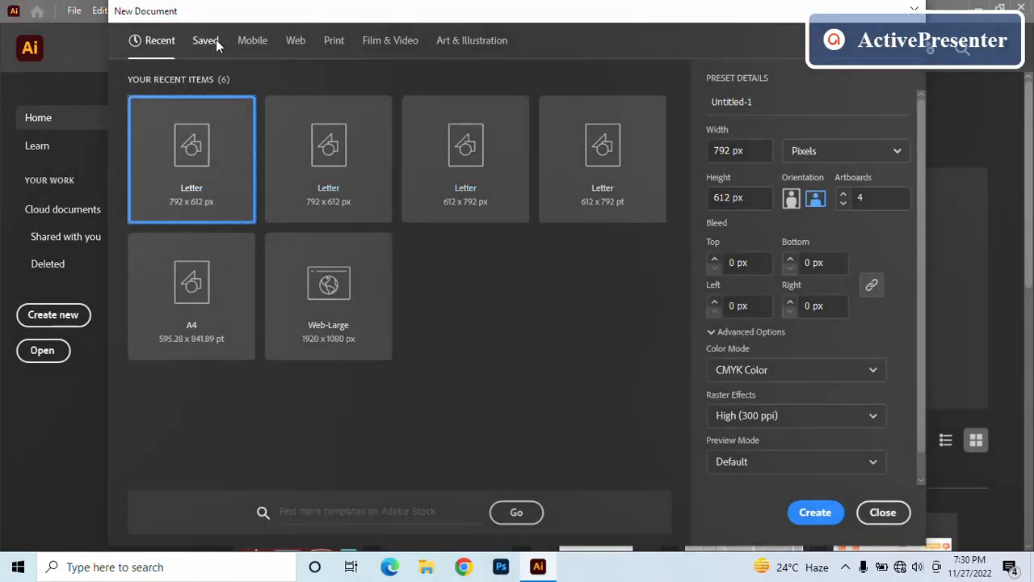
click(253, 45)
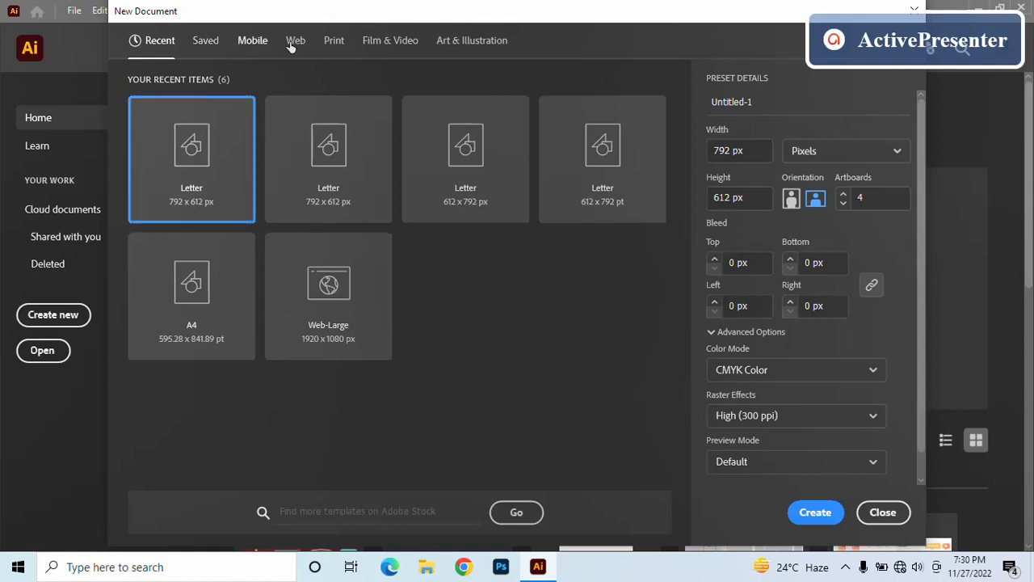
click(299, 43)
click(333, 46)
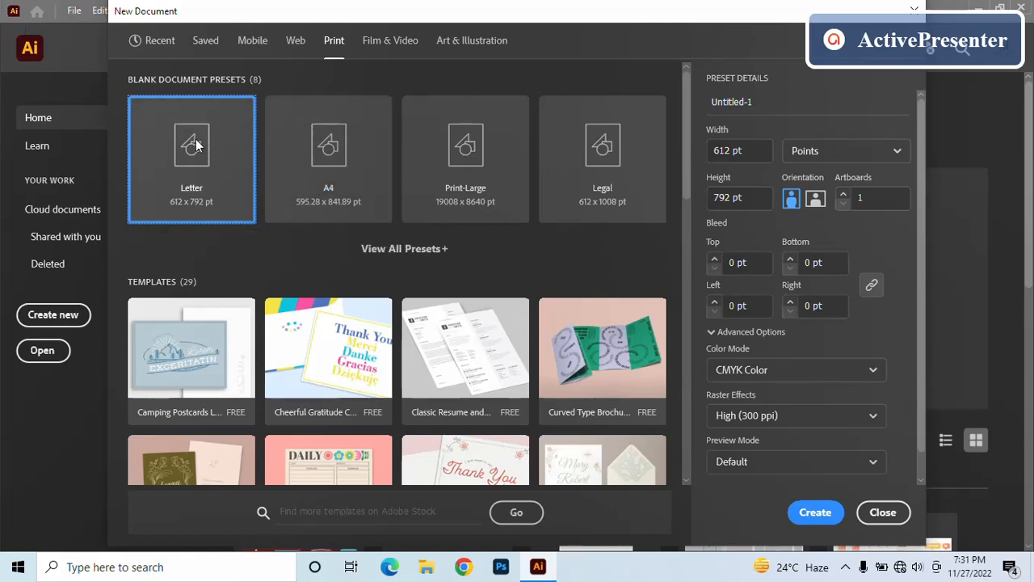
click(160, 41)
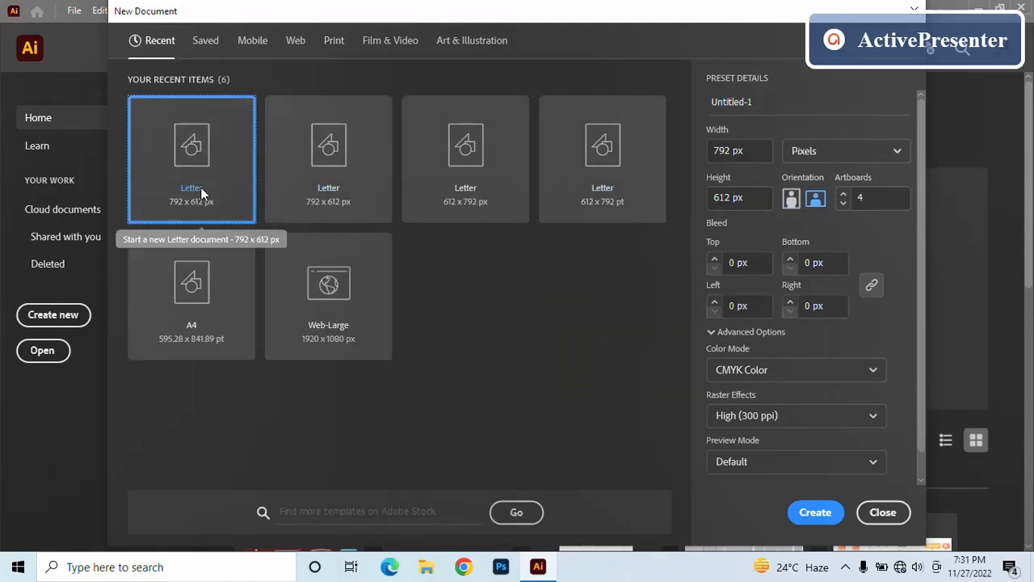
Try Inches and Points as the new document's units and return them to Pixels.
click(732, 151)
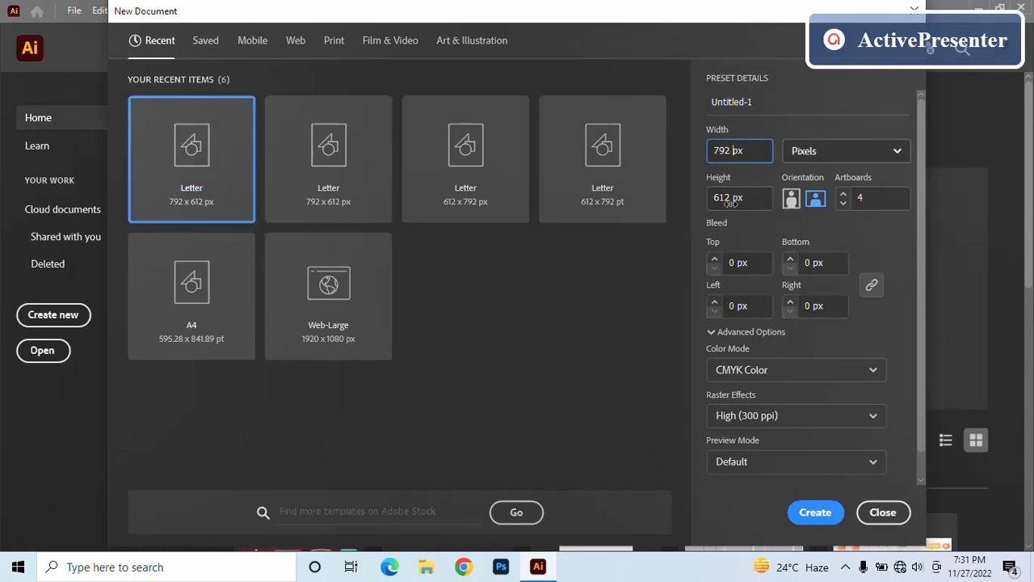
click(898, 155)
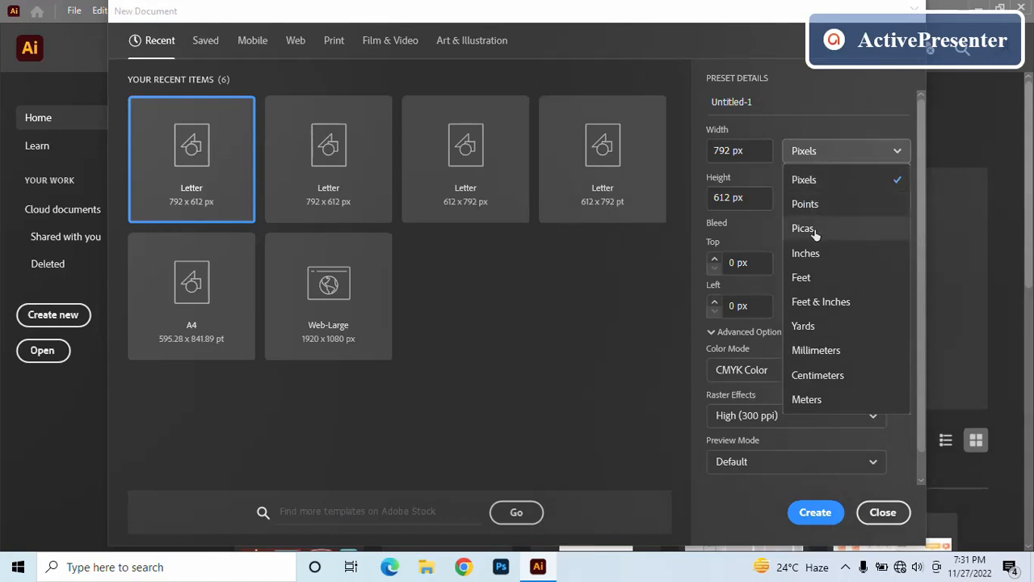
click(826, 254)
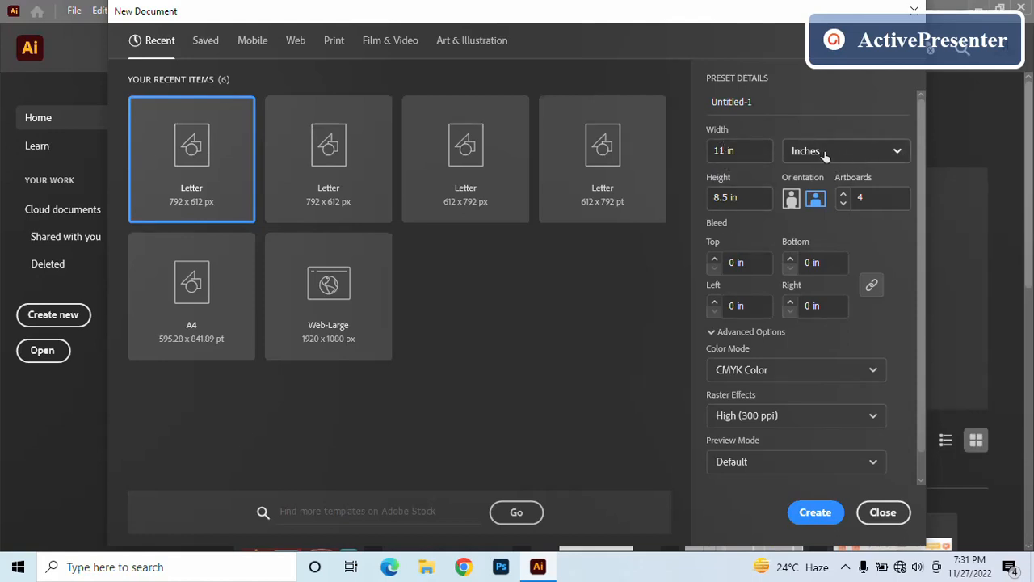
click(889, 153)
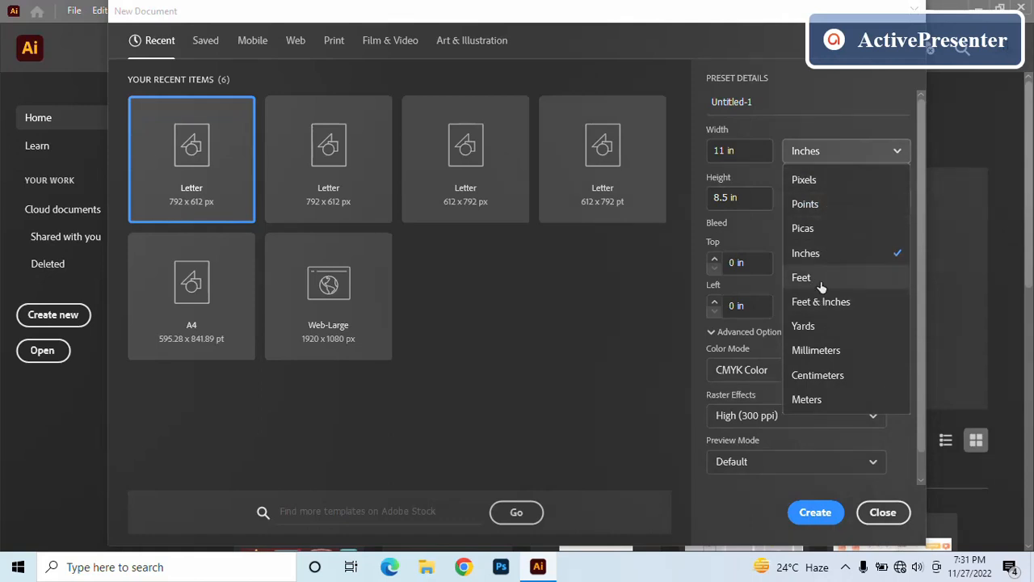
click(849, 181)
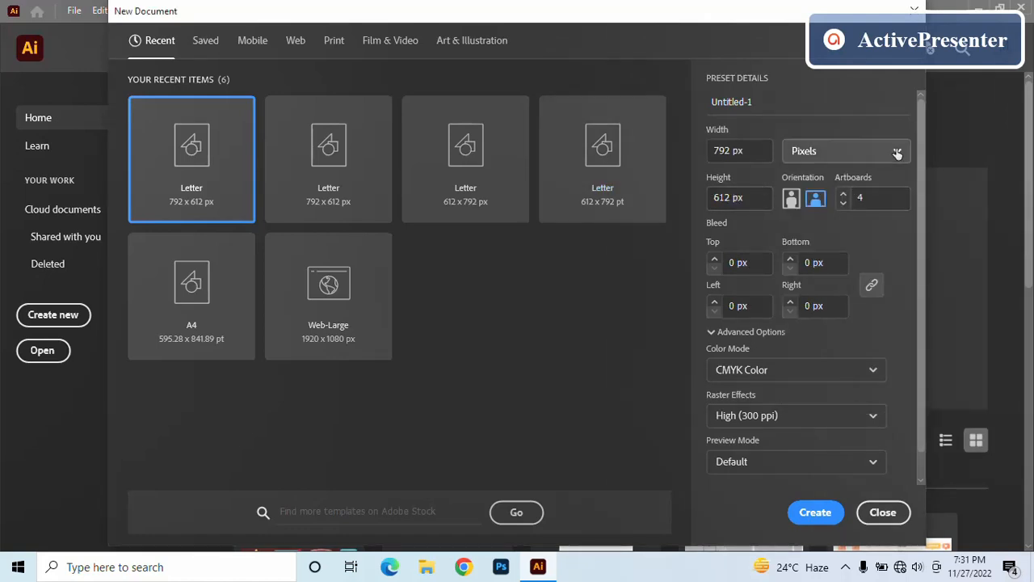
click(897, 153)
click(833, 191)
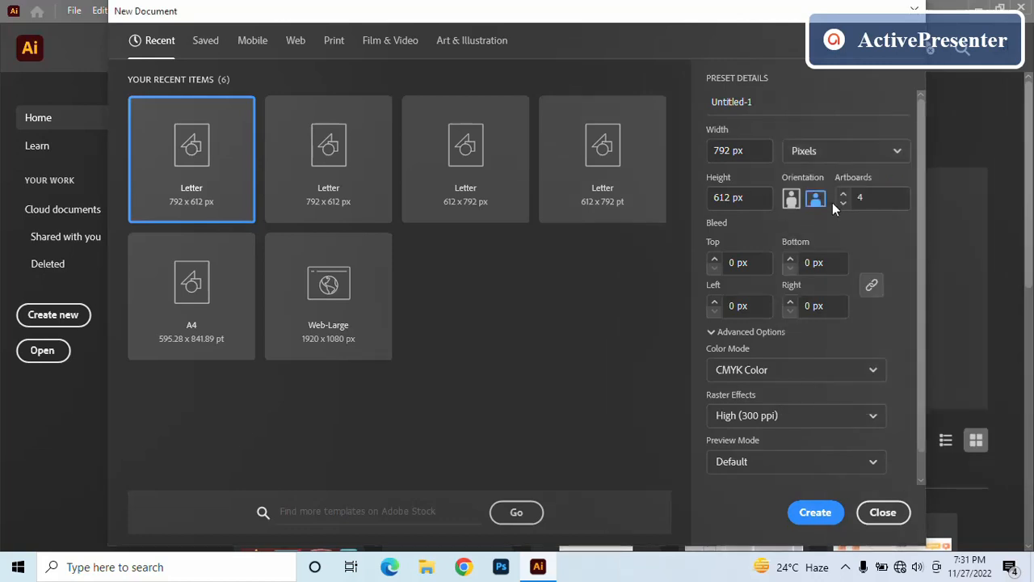
click(895, 151)
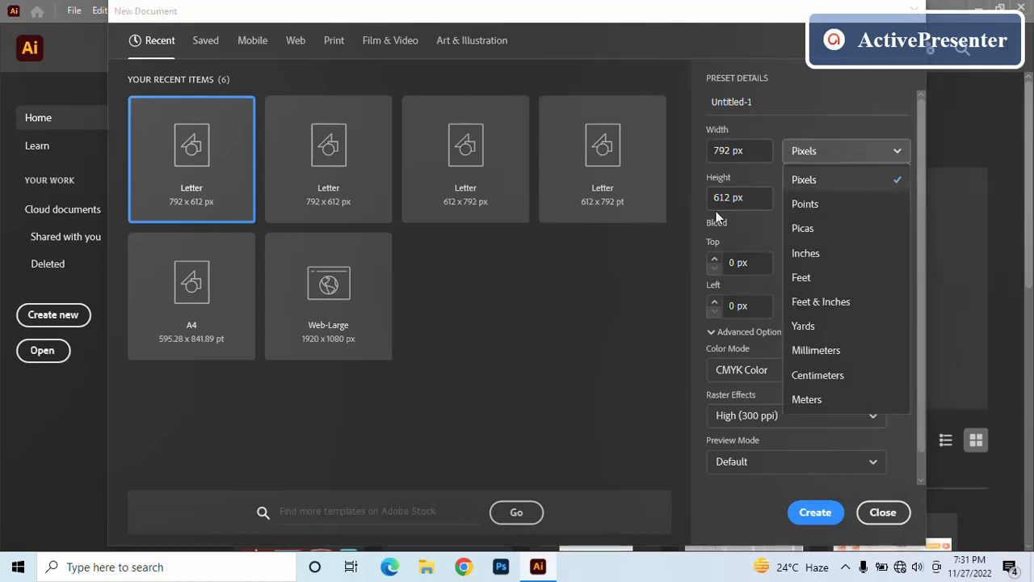
click(838, 204)
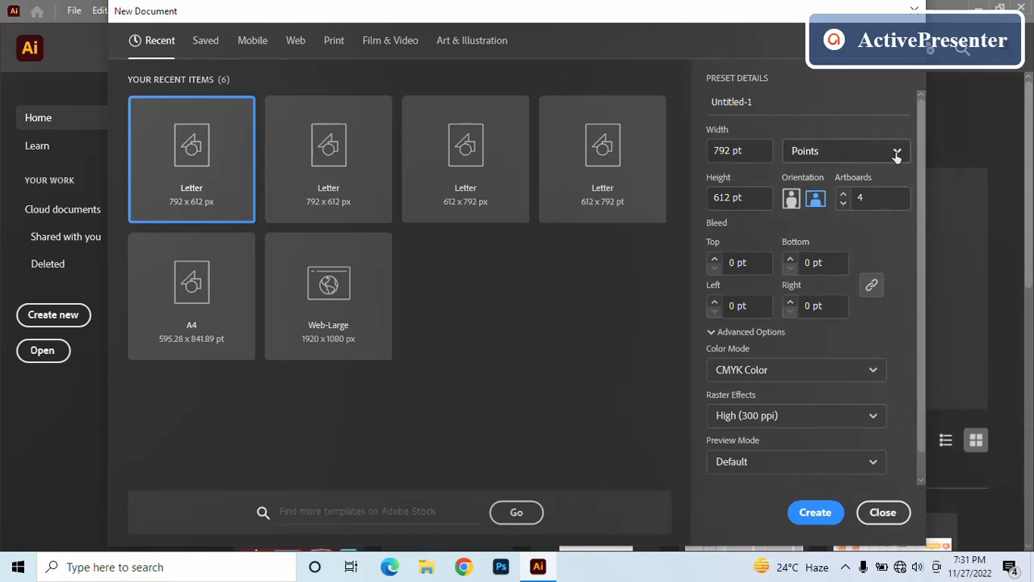
click(896, 154)
click(828, 179)
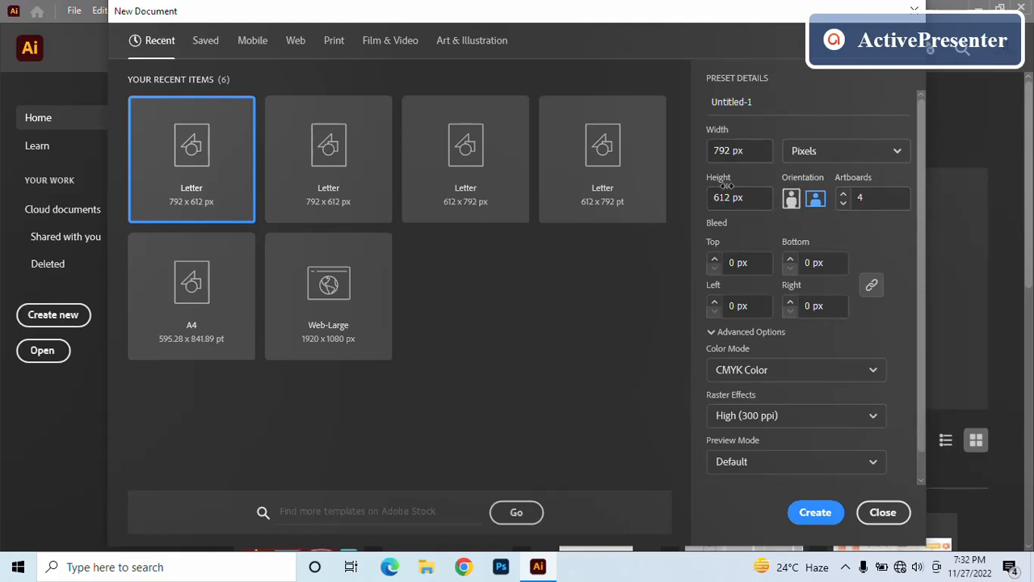
Set the page orientation to landscape after trying portrait, and set the number of artboards to 1.
click(791, 202)
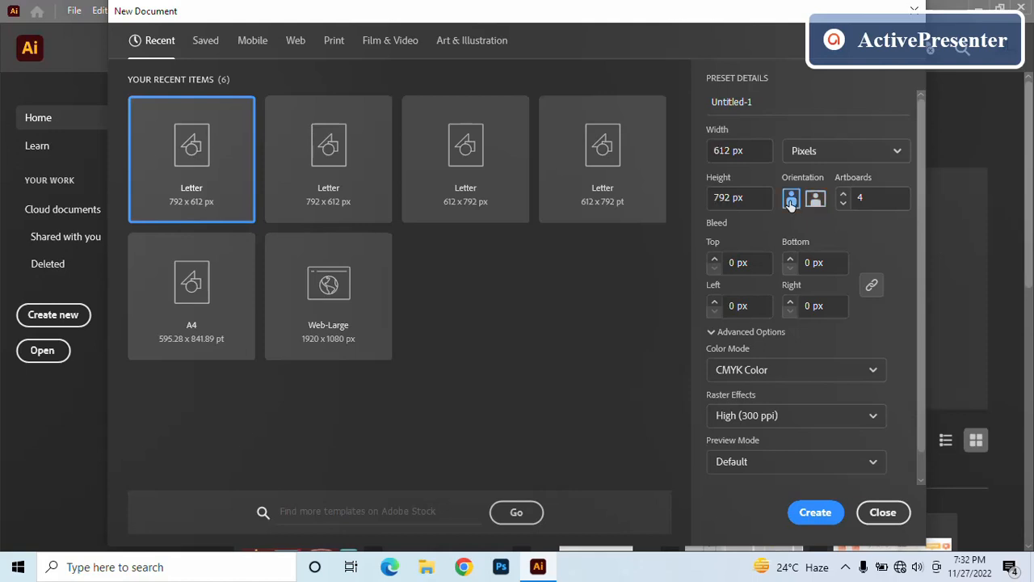
click(817, 201)
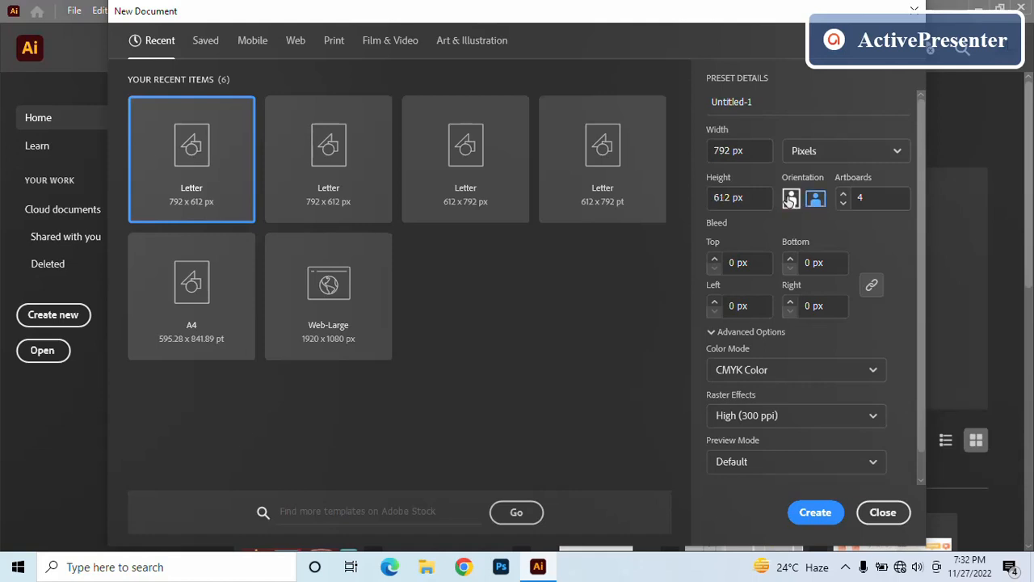
click(864, 199)
click(844, 196)
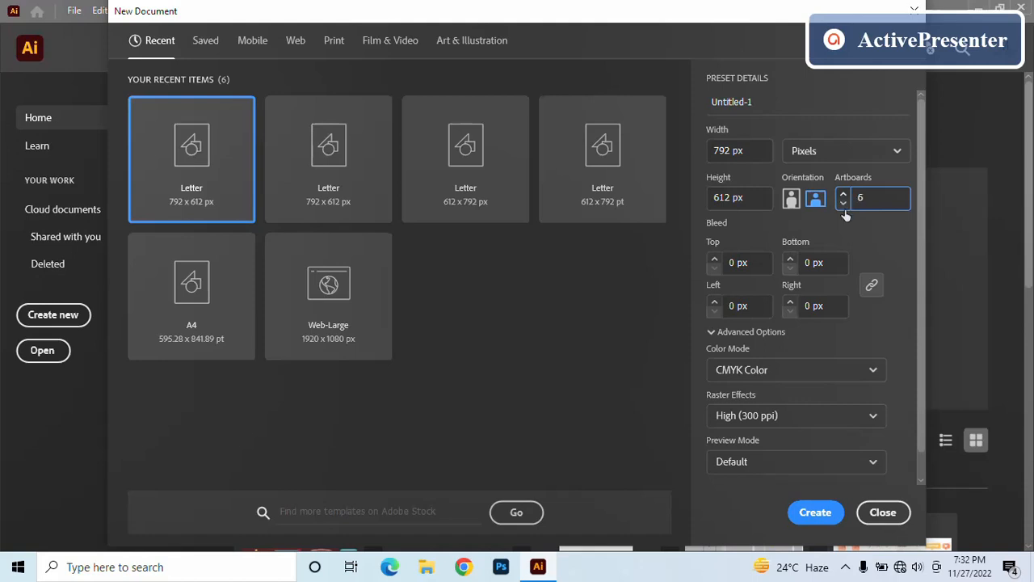
click(844, 195)
Name the document "first project" and create it.
click(757, 101)
key(BackSpace)
key(BackSpace)
key(BackSpace)
key(BackSpace)
key(BackSpace)
key(BackSpace)
key(BackSpace)
key(BackSpace)
key(BackSpace)
key(BackSpace)
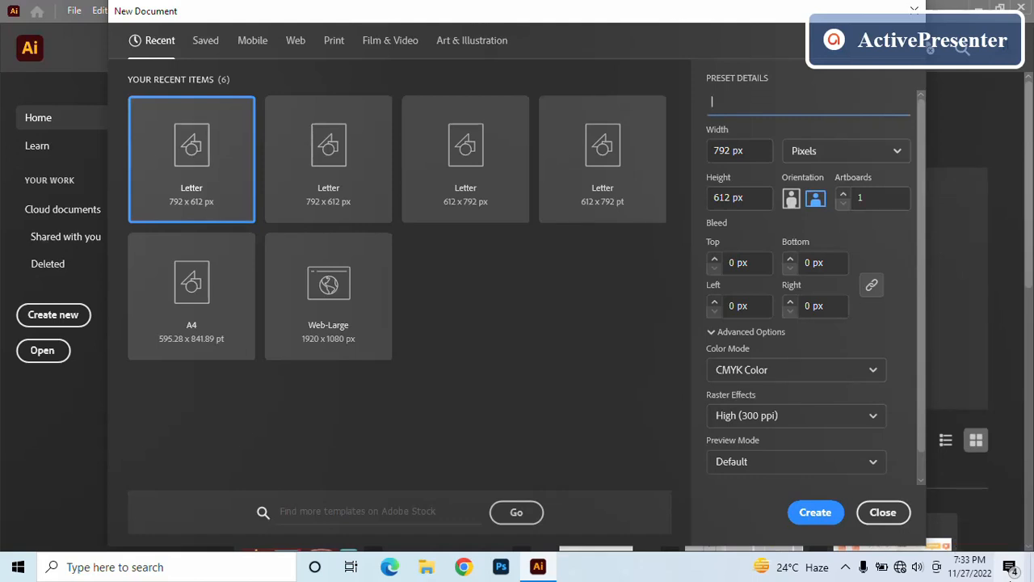
text(first pro)
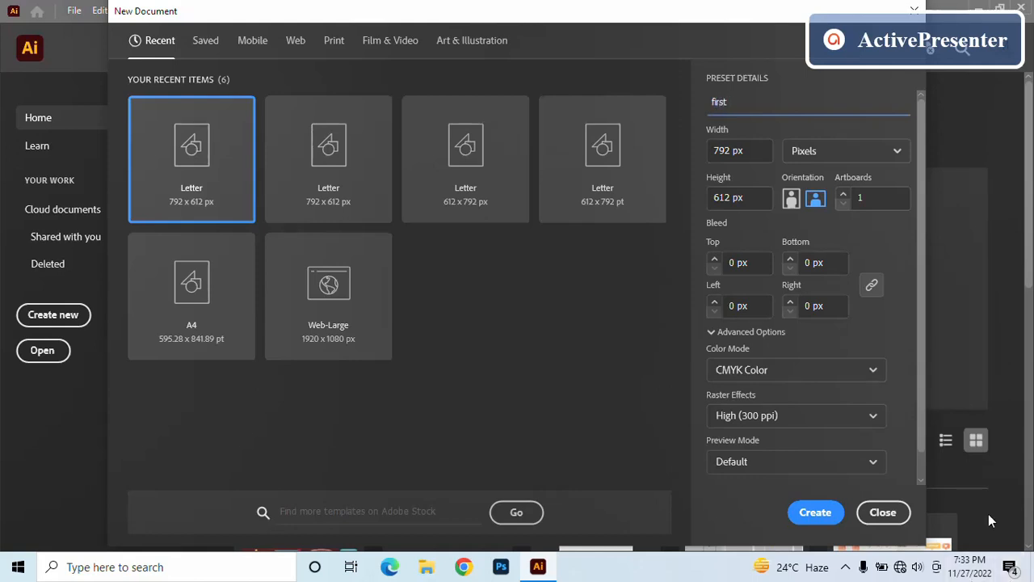
text(ject)
click(820, 517)
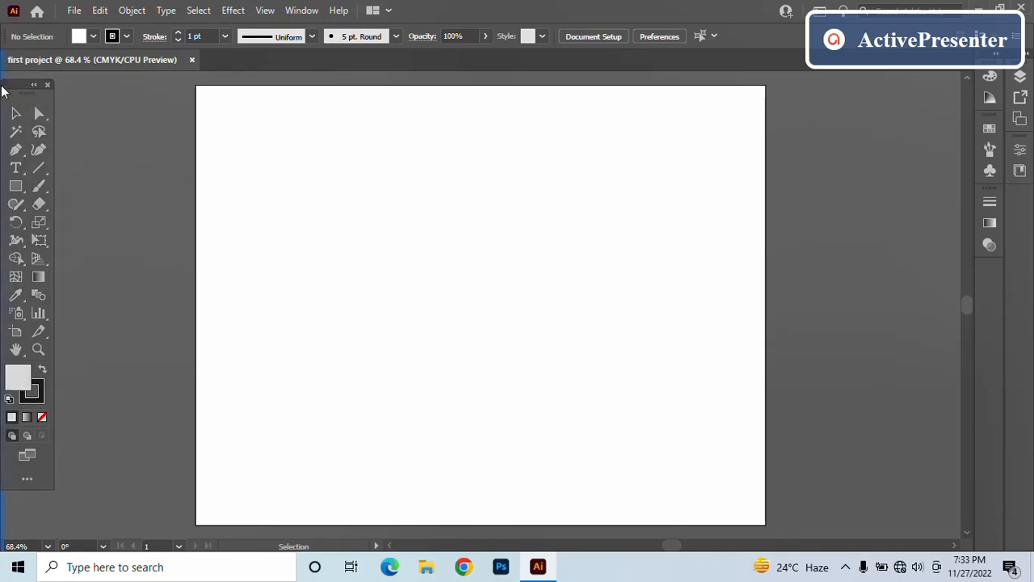
Dock the floating tools bar beside the canvas and return the panel group to its dock after trying both undocked over the artboard.
drag(3, 91, 2, 85)
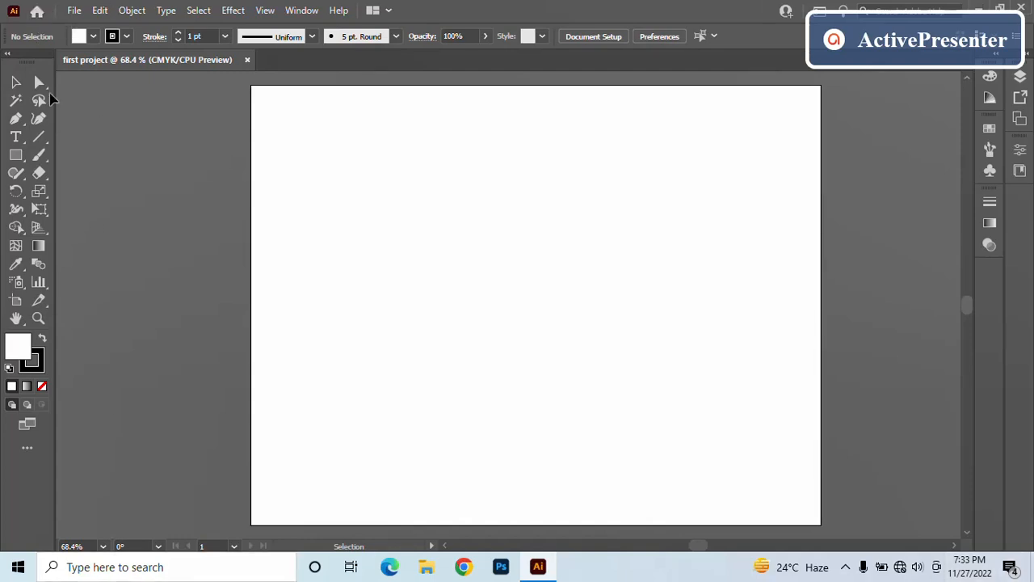
drag(18, 58, 295, 100)
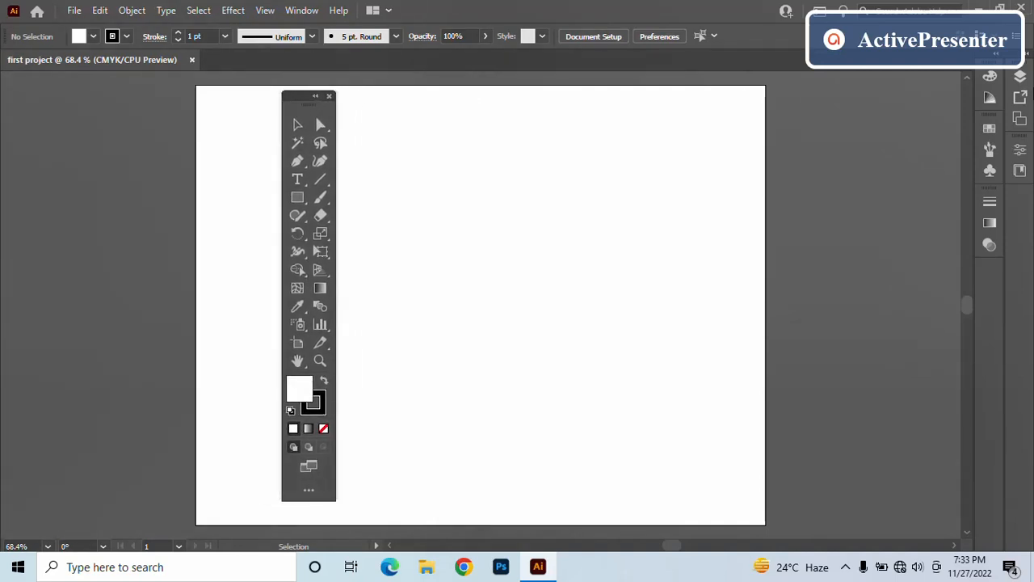
drag(985, 55, 549, 86)
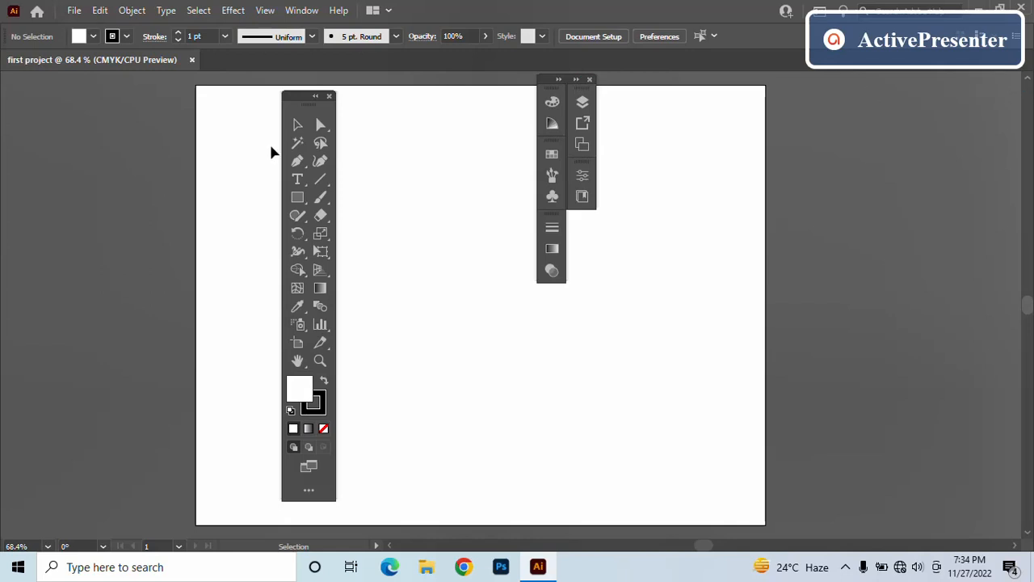
drag(299, 103, 3, 91)
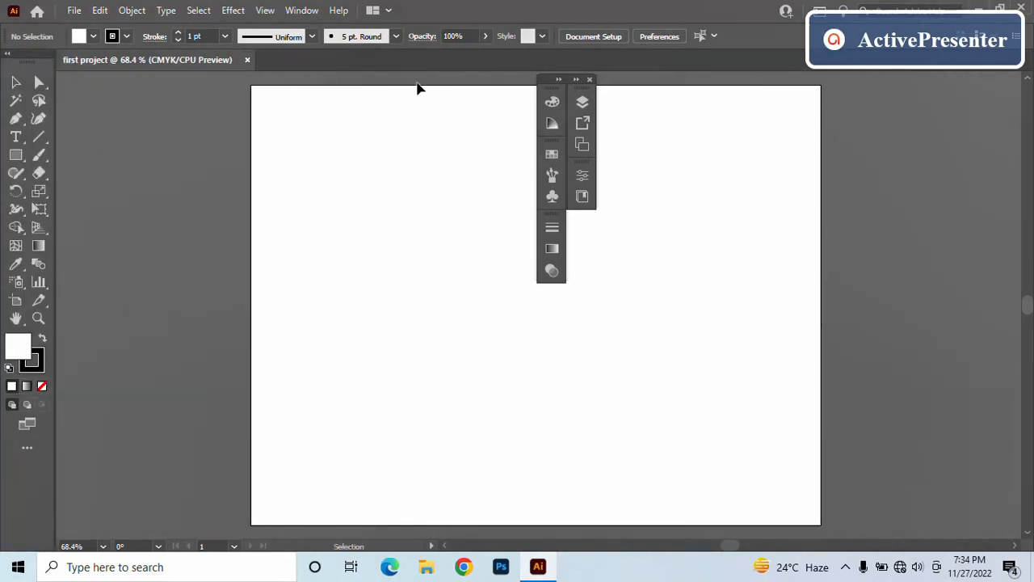
drag(551, 84, 1020, 55)
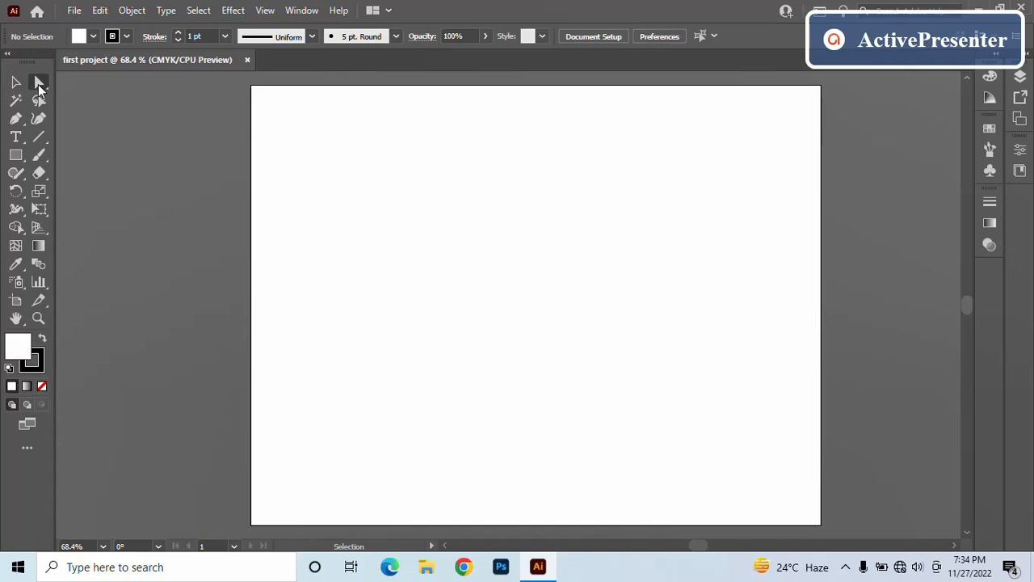
click(38, 84)
key(v)
drag(33, 62, 33, 59)
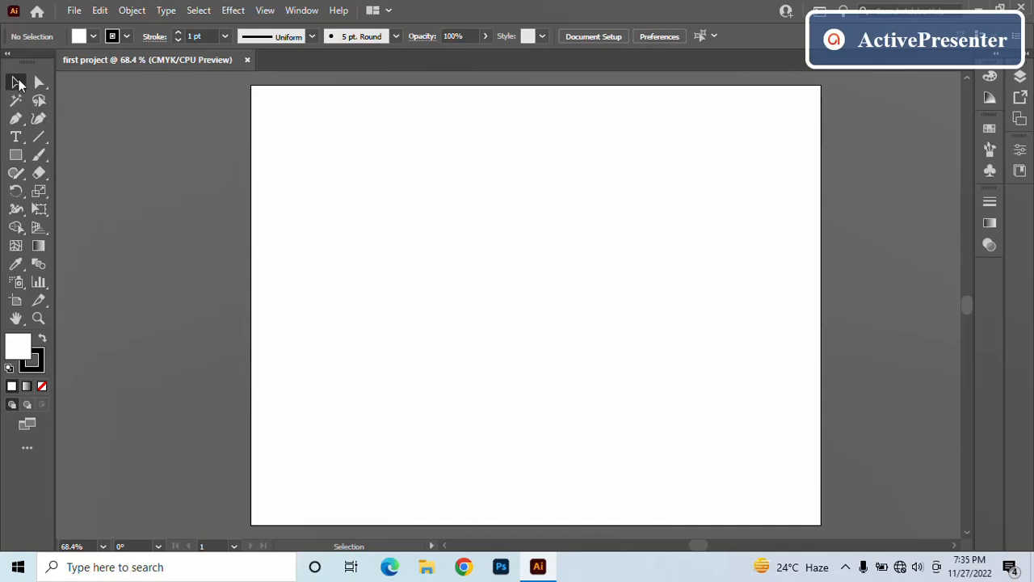
Draw a small upright rectangle with the Rectangle tool near the artboard's upper-left corner and delete it.
click(16, 156)
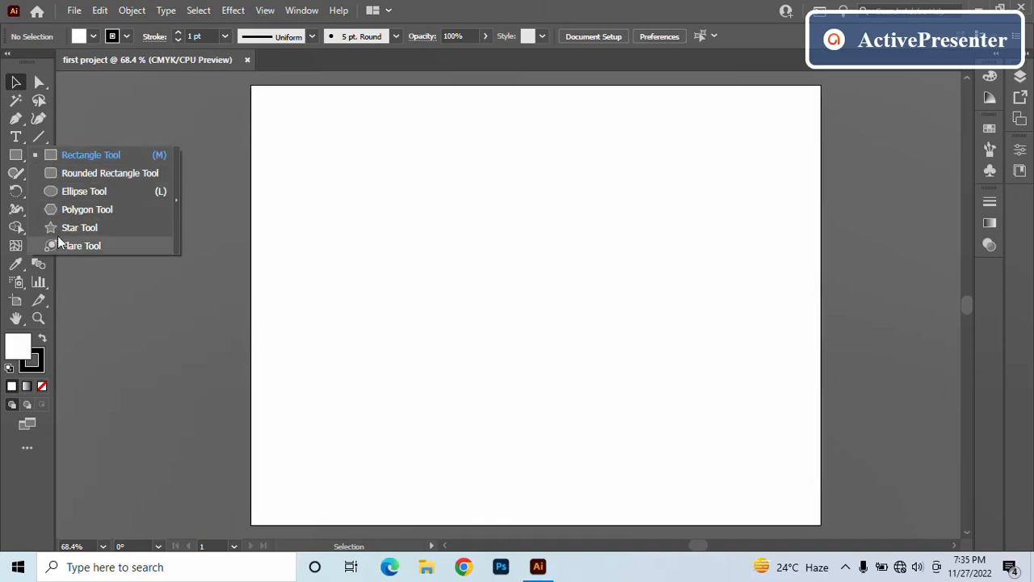
click(49, 155)
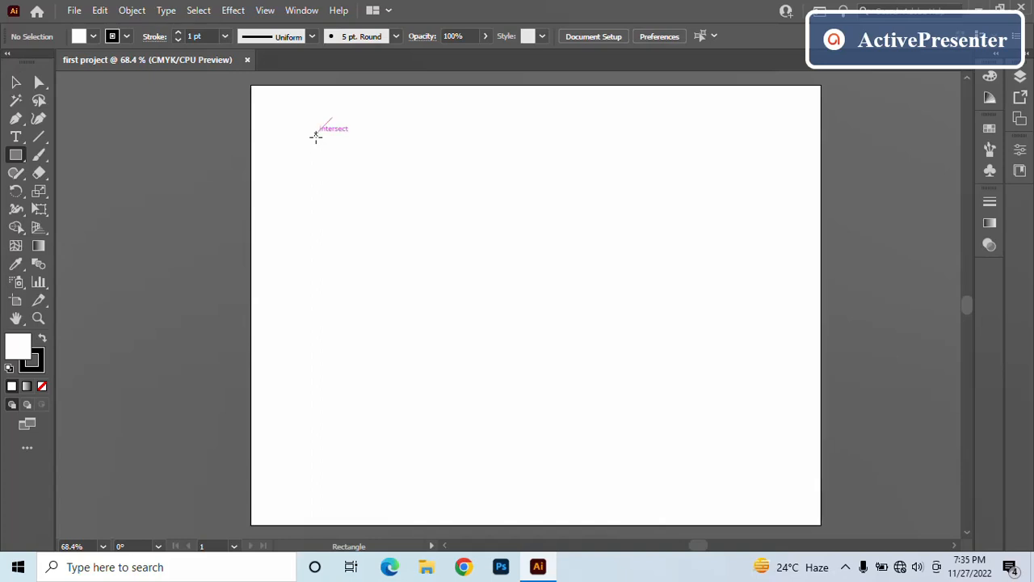
drag(316, 137, 371, 188)
mouse_move(378, 195)
mouse_down()
mouse_move(401, 220)
mouse_move(403, 209)
mouse_move(388, 205)
mouse_move(395, 177)
mouse_move(393, 216)
mouse_move(373, 208)
mouse_move(413, 177)
mouse_move(425, 208)
mouse_move(429, 173)
mouse_move(410, 208)
mouse_up()
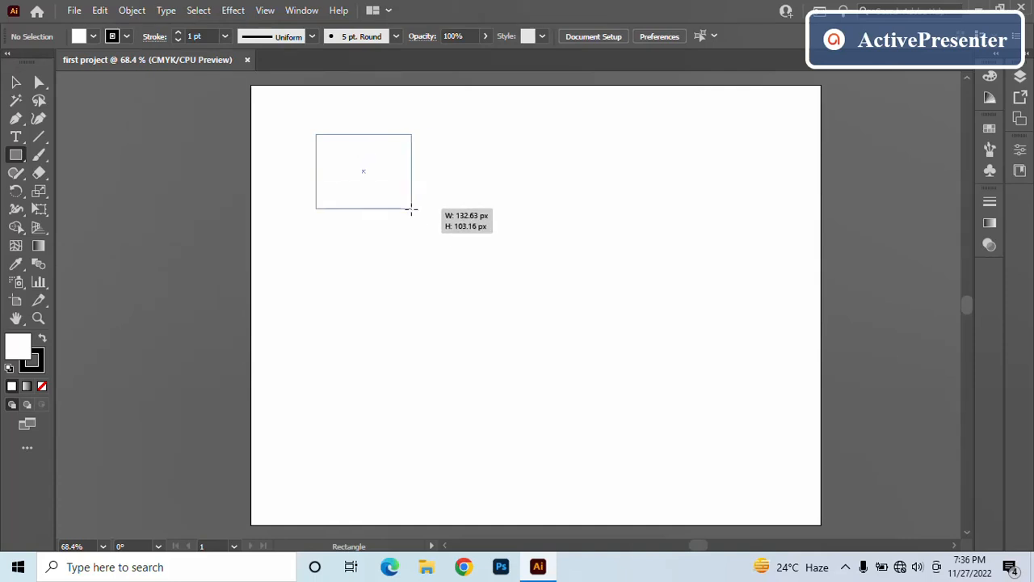
mouse_move(411, 209)
mouse_down()
mouse_move(366, 201)
mouse_move(382, 210)
mouse_up()
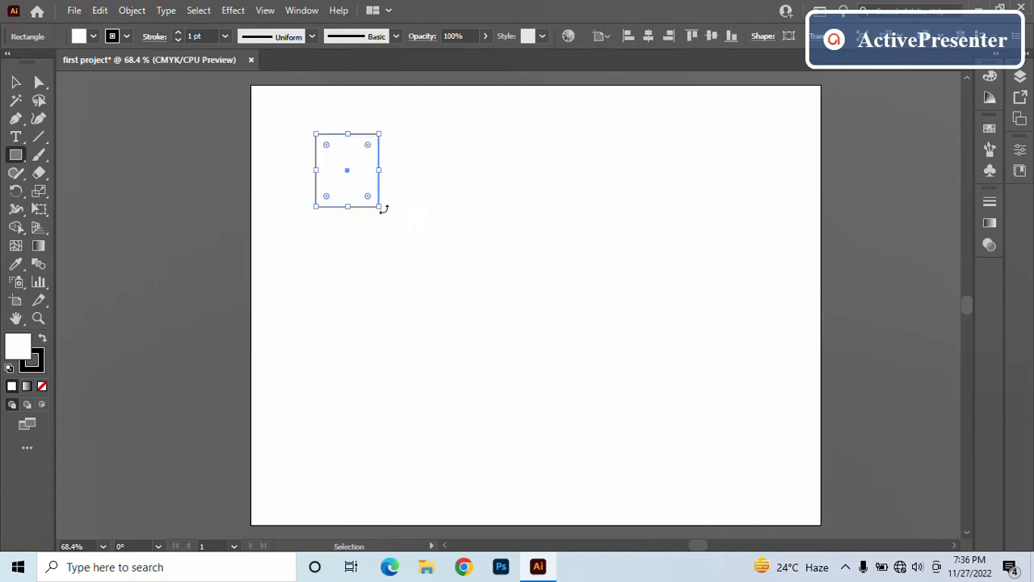
key(Delete)
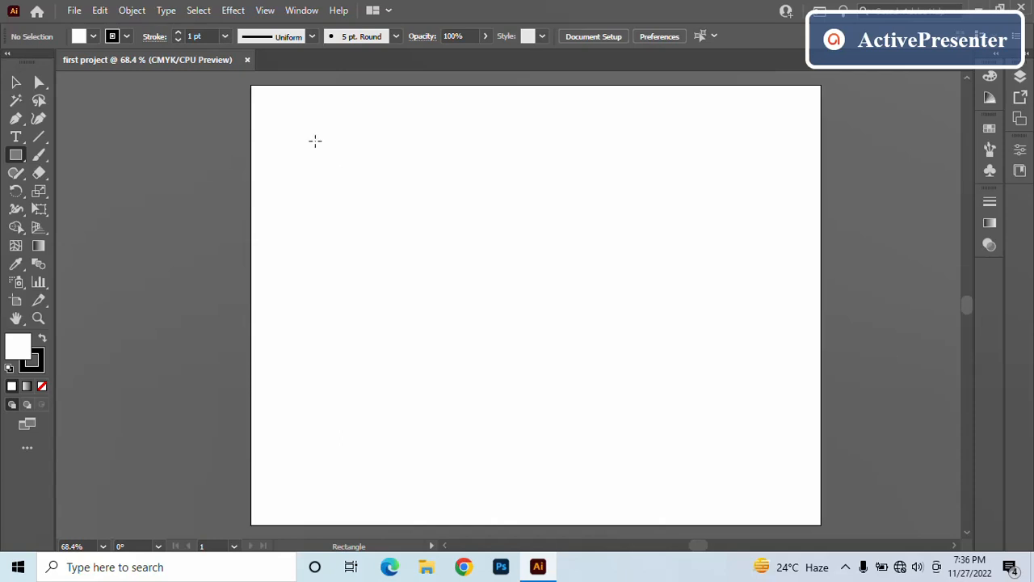
Draw a square and a wide rectangle beside it near the artboard's upper edge, and marquee-select each in turn.
drag(315, 140, 408, 249)
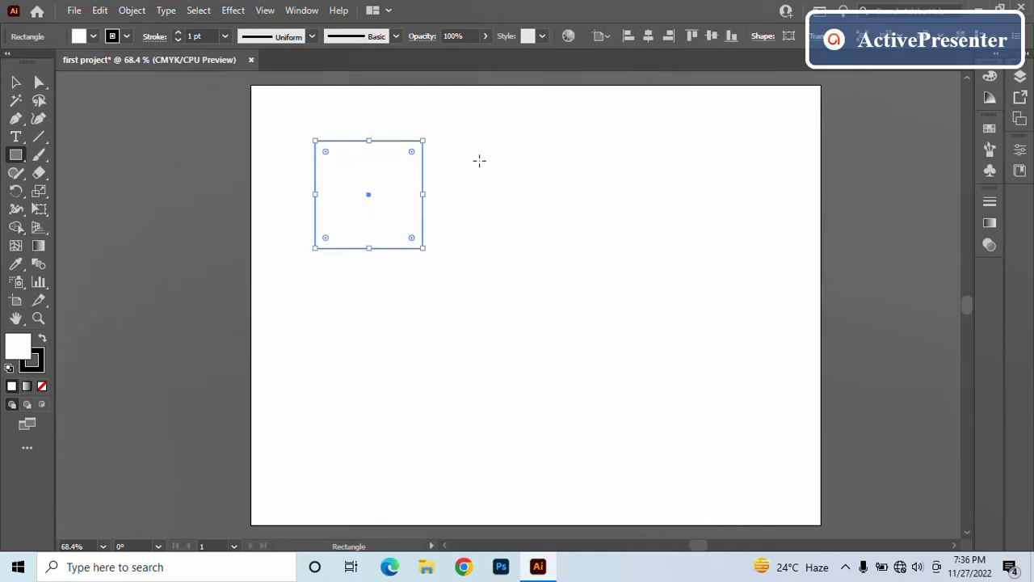
drag(466, 141, 608, 194)
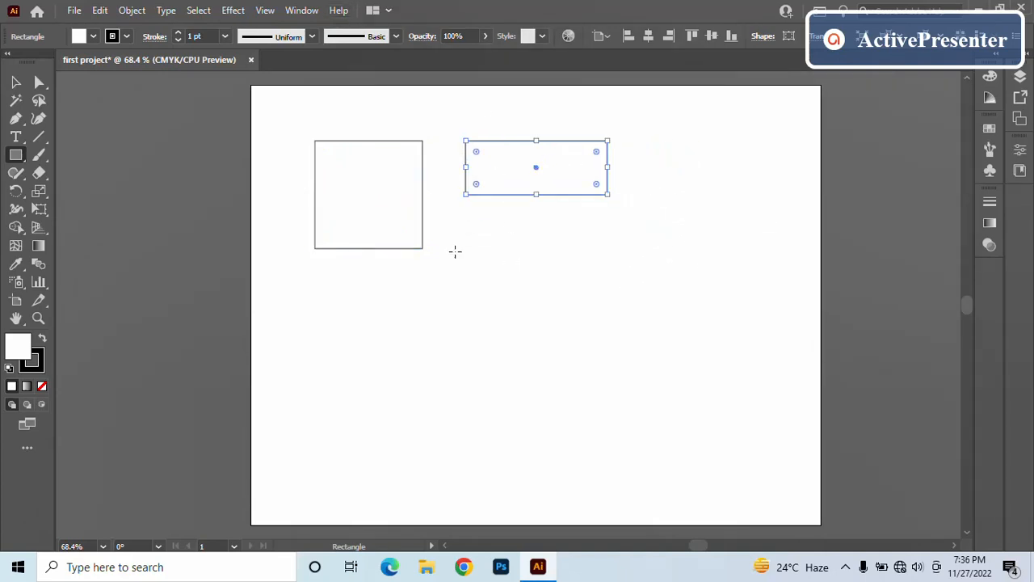
key(v)
drag(273, 116, 431, 279)
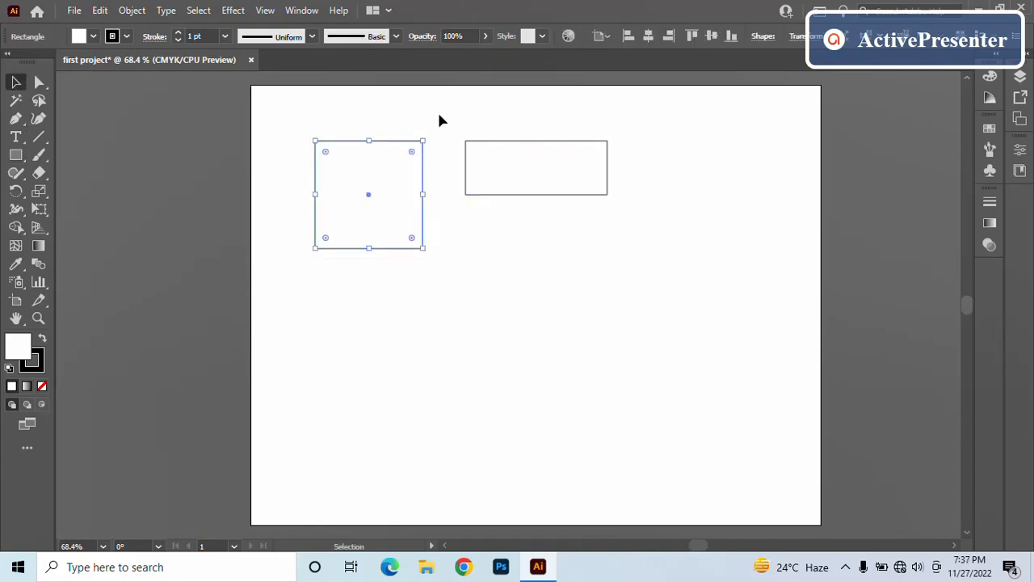
drag(438, 114, 639, 218)
click(269, 142)
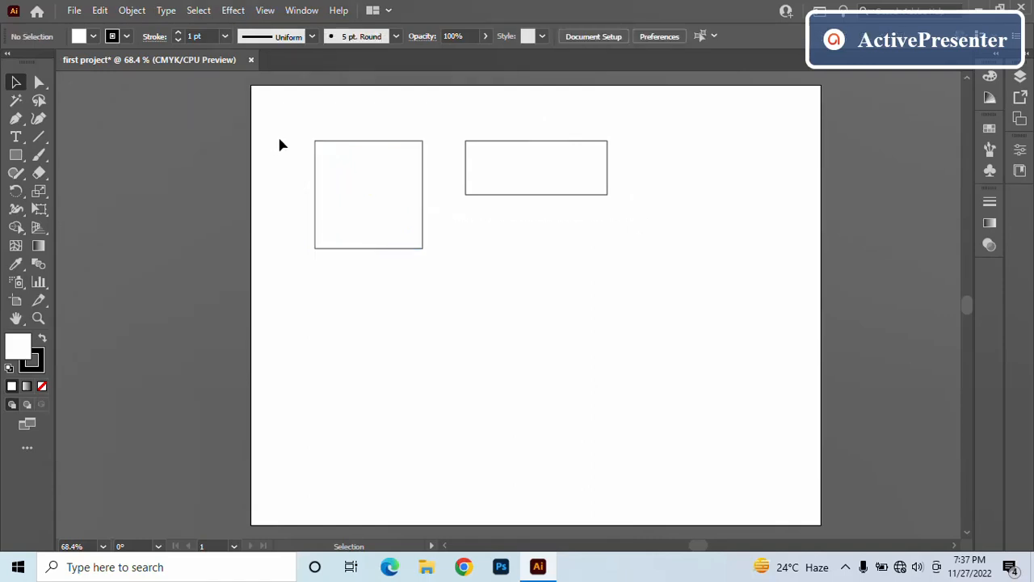
Try rotating the square about its centre, including into a diamond orientation, and undo the rotations.
click(385, 196)
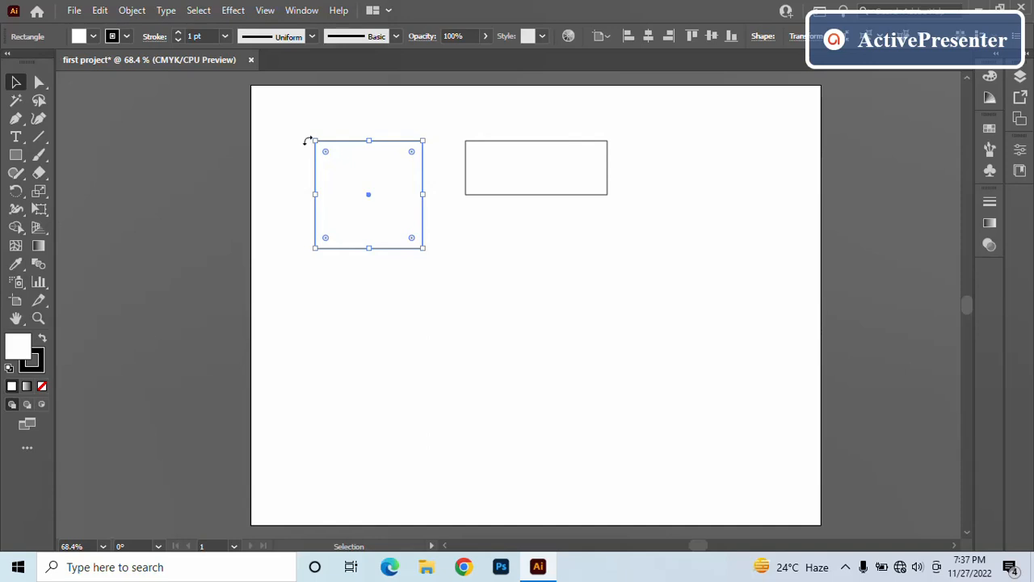
drag(307, 141, 348, 110)
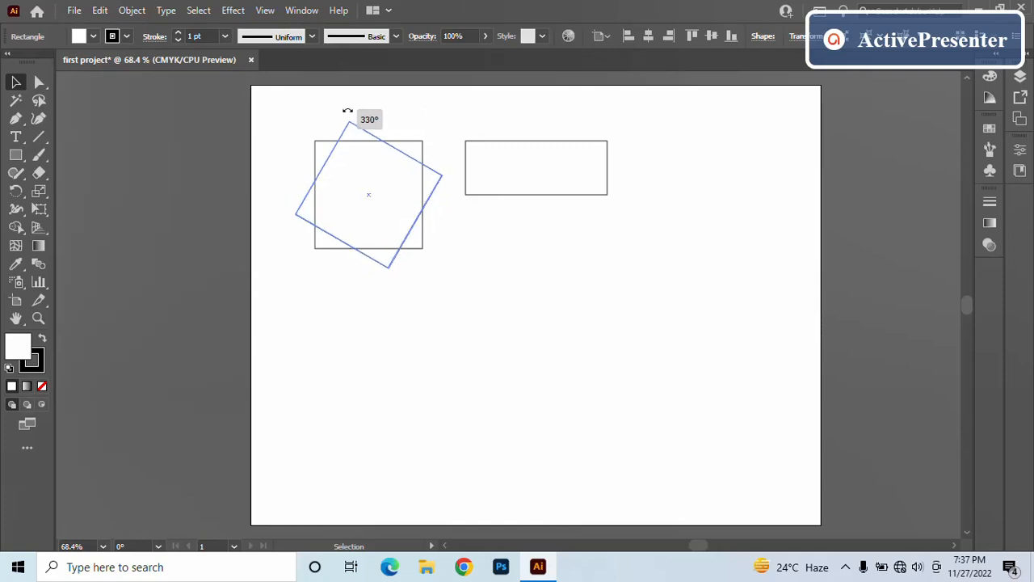
drag(348, 110, 434, 138)
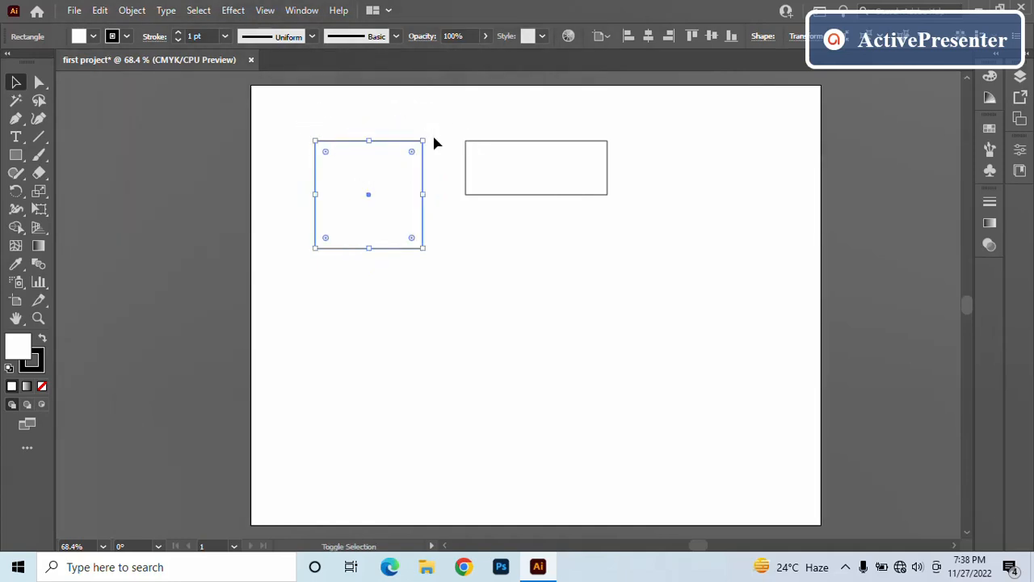
drag(427, 254, 440, 166)
drag(429, 250, 444, 202)
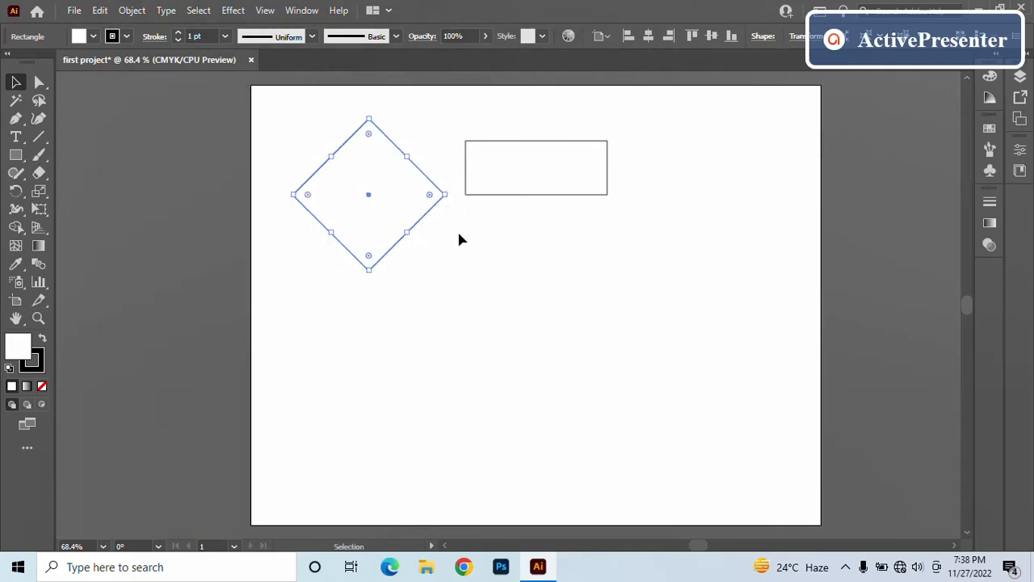
click(466, 226)
key(ctrl+z)
key(ctrl+z)
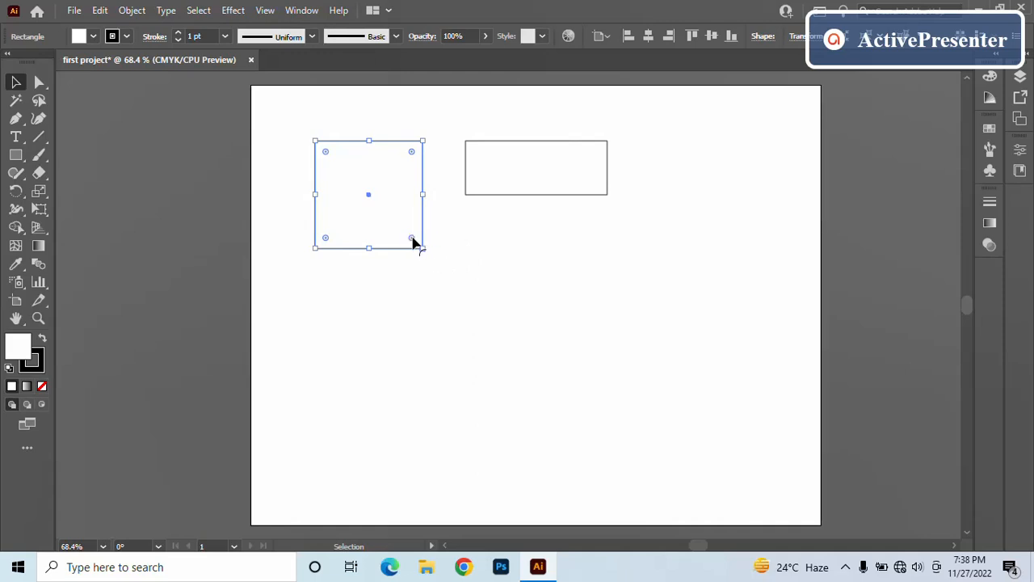
Resize the square from its upper-right corner to a rectangle about 162 px wide and 138 px high.
mouse_move(412, 240)
mouse_down()
mouse_move(378, 164)
mouse_move(380, 199)
mouse_move(371, 169)
mouse_move(397, 226)
mouse_move(410, 243)
mouse_move(409, 224)
mouse_move(413, 245)
mouse_move(428, 252)
mouse_up()
mouse_move(422, 141)
mouse_down()
mouse_move(455, 110)
mouse_move(367, 195)
mouse_move(464, 109)
mouse_move(364, 159)
mouse_move(452, 132)
mouse_move(417, 139)
mouse_move(415, 161)
mouse_move(477, 111)
mouse_move(360, 207)
mouse_move(450, 163)
mouse_move(479, 131)
mouse_move(547, 104)
mouse_move(383, 205)
mouse_move(482, 134)
mouse_move(506, 296)
mouse_move(500, 125)
mouse_move(473, 148)
mouse_move(463, 116)
mouse_move(450, 146)
mouse_move(433, 150)
mouse_up()
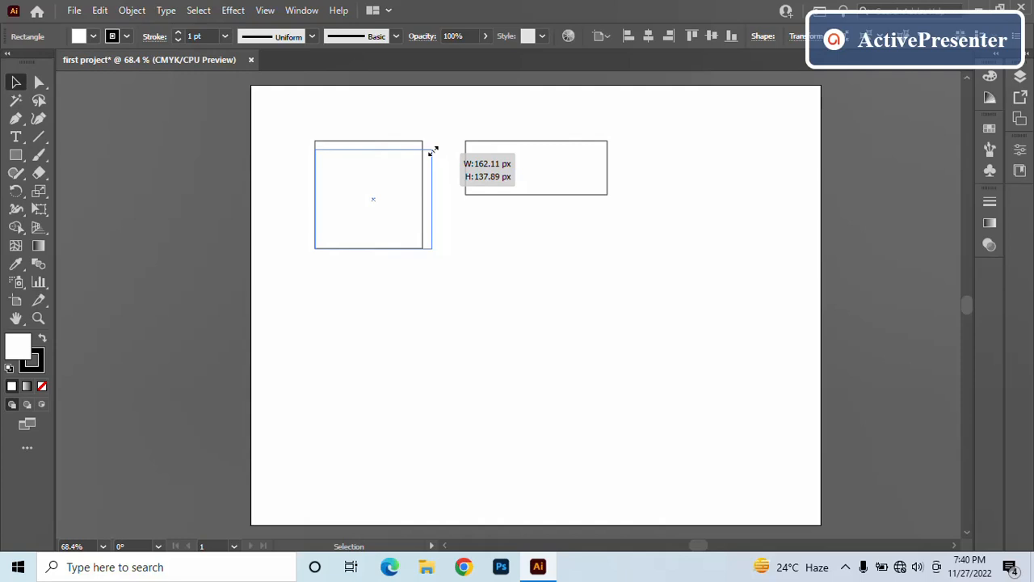
drag(433, 152, 467, 132)
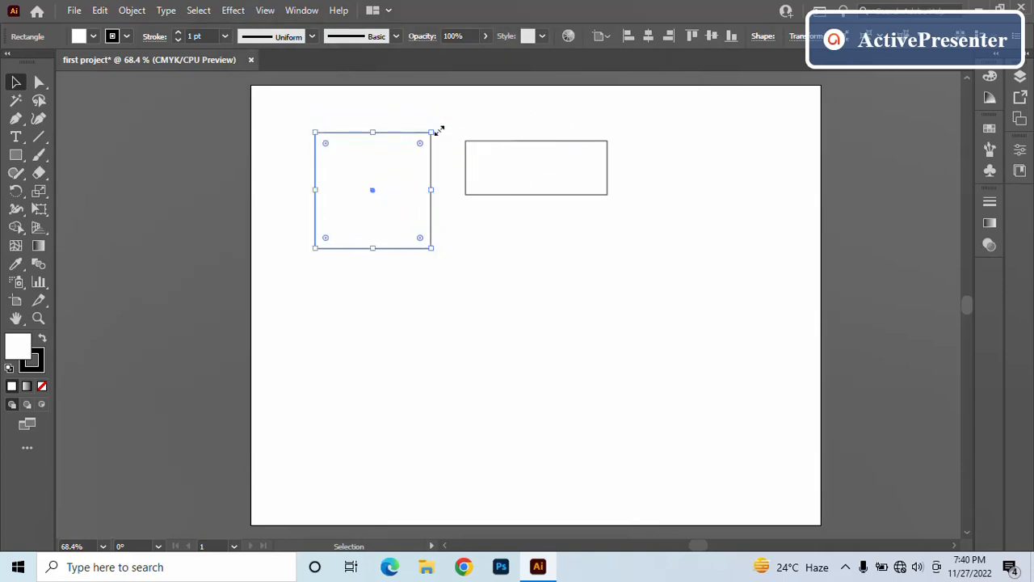
mouse_move(433, 133)
mouse_down()
mouse_move(491, 96)
mouse_move(423, 161)
mouse_move(437, 143)
mouse_move(431, 149)
mouse_up()
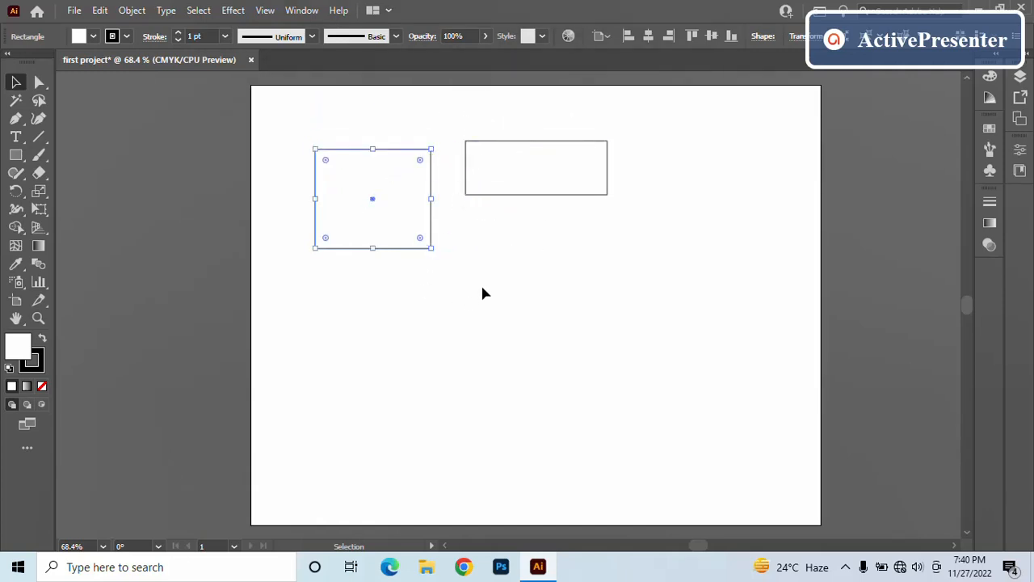
Move the two rectangles around, placing the wide one in the artboard's upper-left corner and the other in its upper-right corner.
click(507, 234)
click(503, 179)
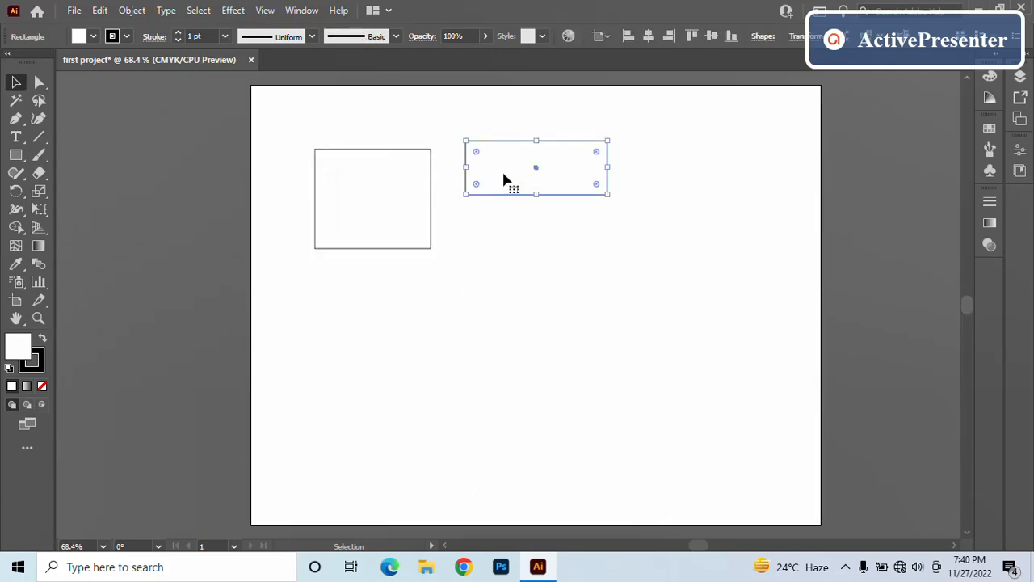
drag(504, 178, 570, 395)
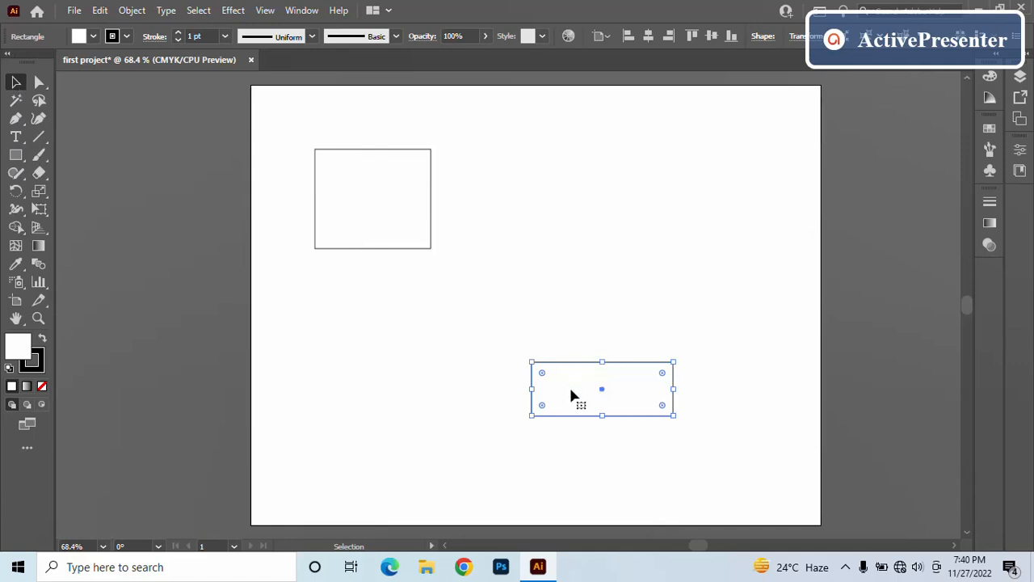
drag(571, 390, 620, 195)
drag(393, 199, 376, 416)
drag(663, 201, 165, 155)
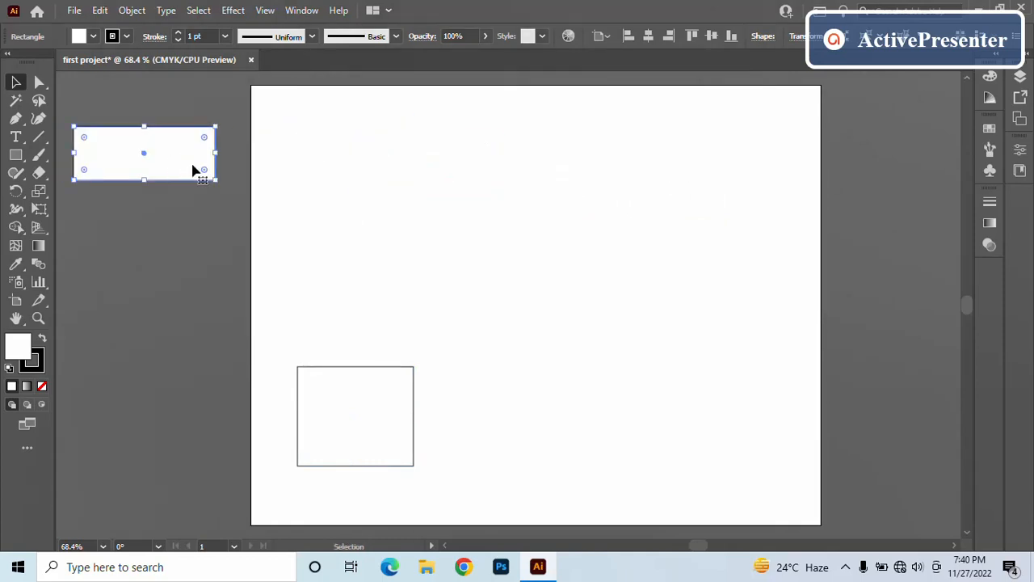
drag(344, 399, 711, 154)
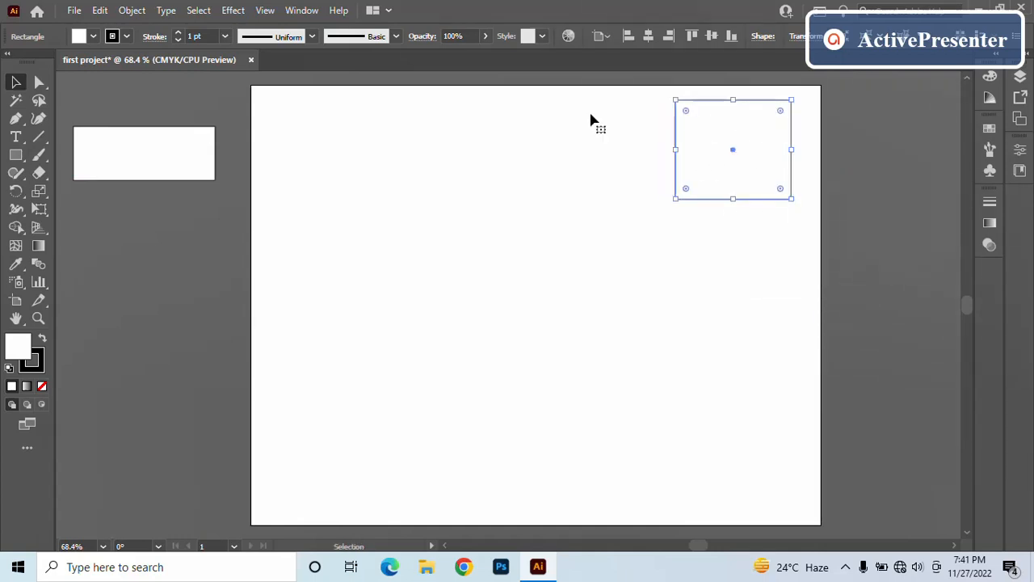
drag(176, 162, 357, 132)
drag(358, 131, 358, 132)
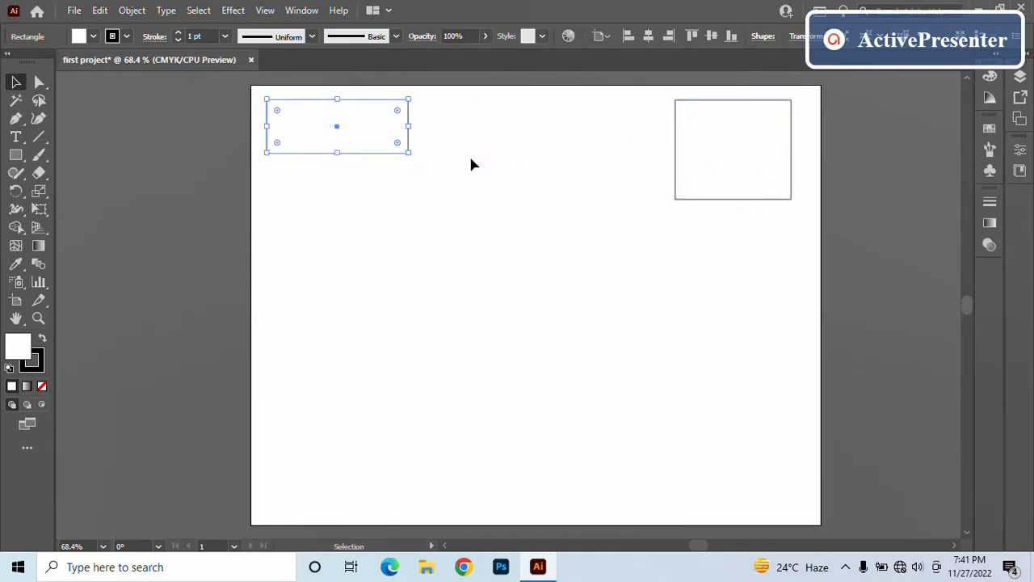
Delete the wide rectangle in the artboard's upper-left corner and clear the selection.
click(694, 154)
click(395, 143)
click(579, 326)
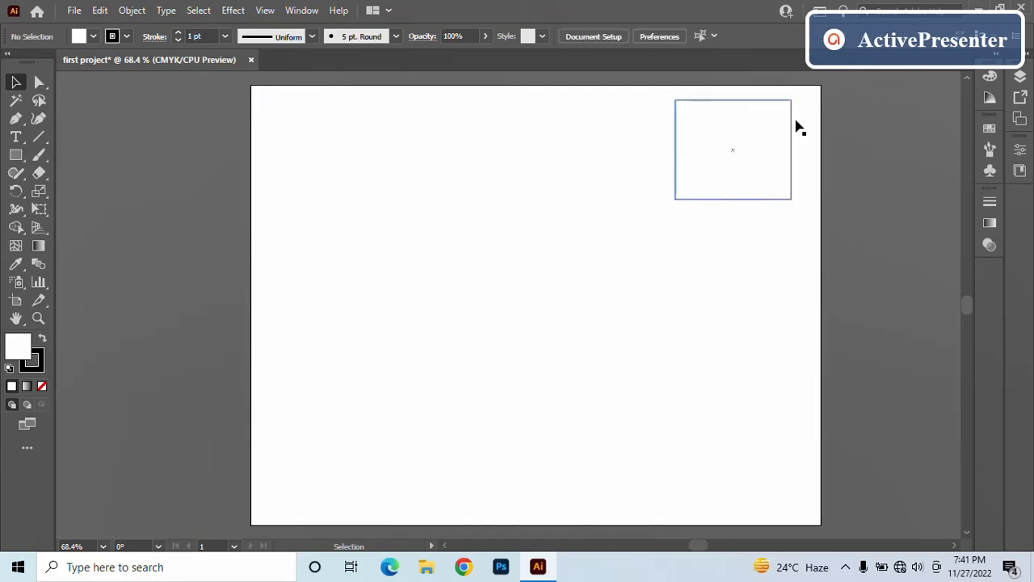
Move the remaining rectangle to the artboard's upper-left corner and place a duplicate level with it, just to its right.
drag(752, 151, 361, 152)
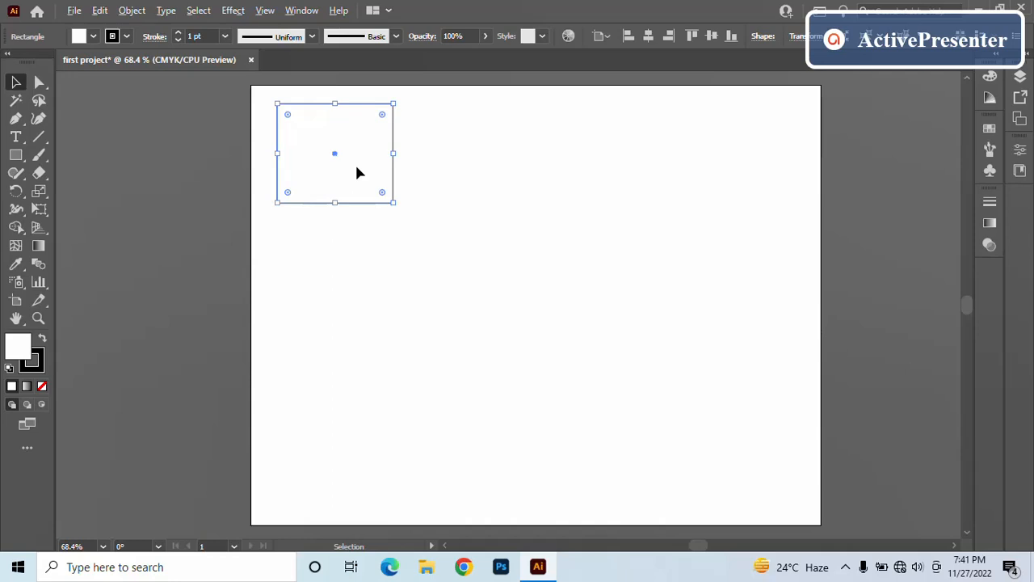
drag(358, 172, 487, 170)
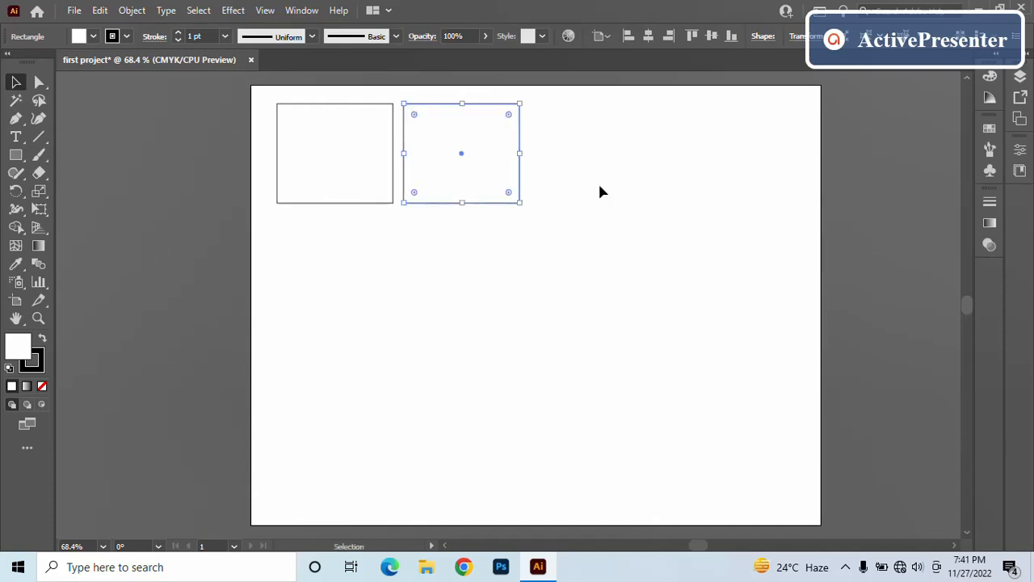
click(599, 191)
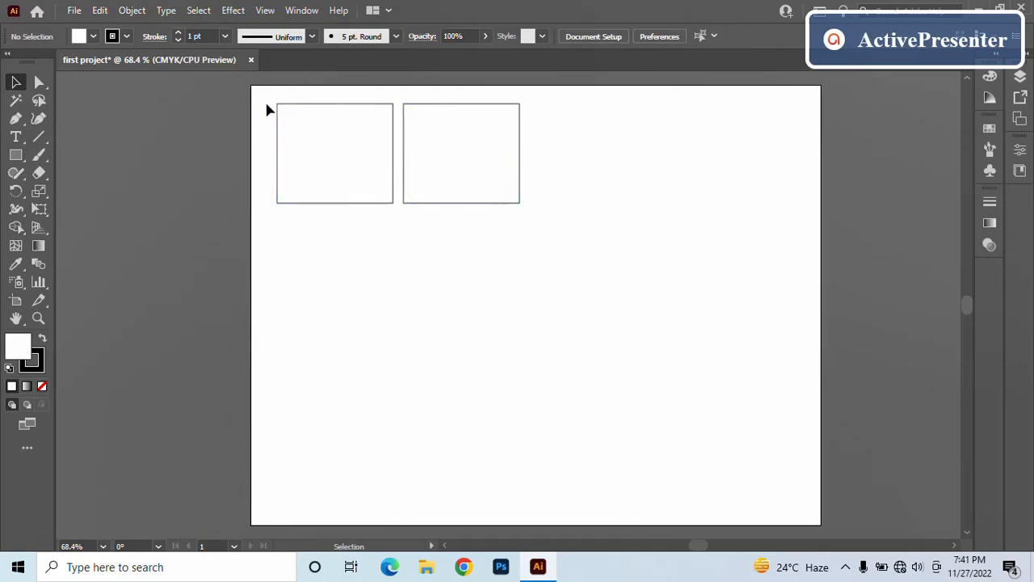
Select both rectangles together and delete them.
drag(274, 119, 588, 242)
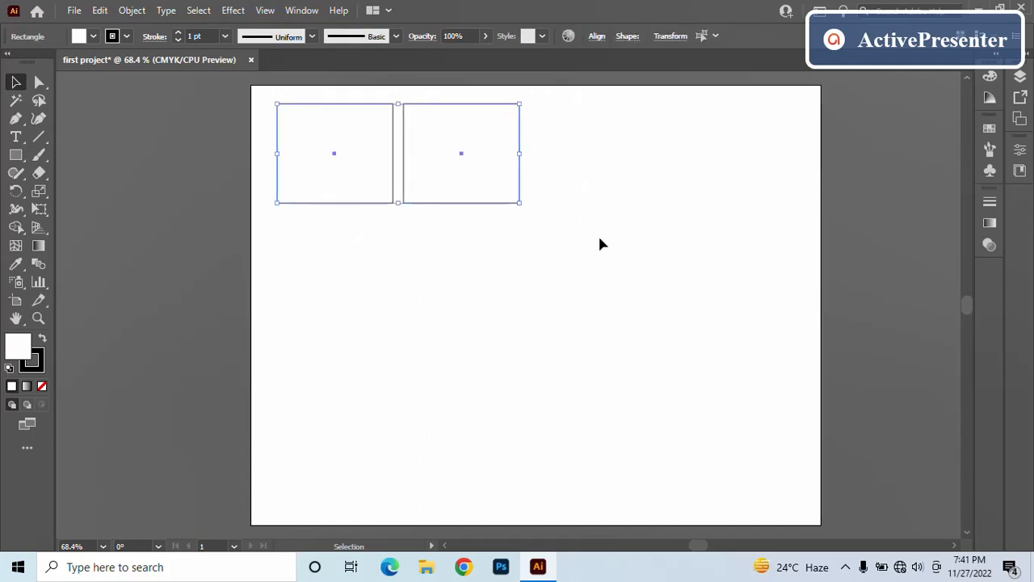
key(Delete)
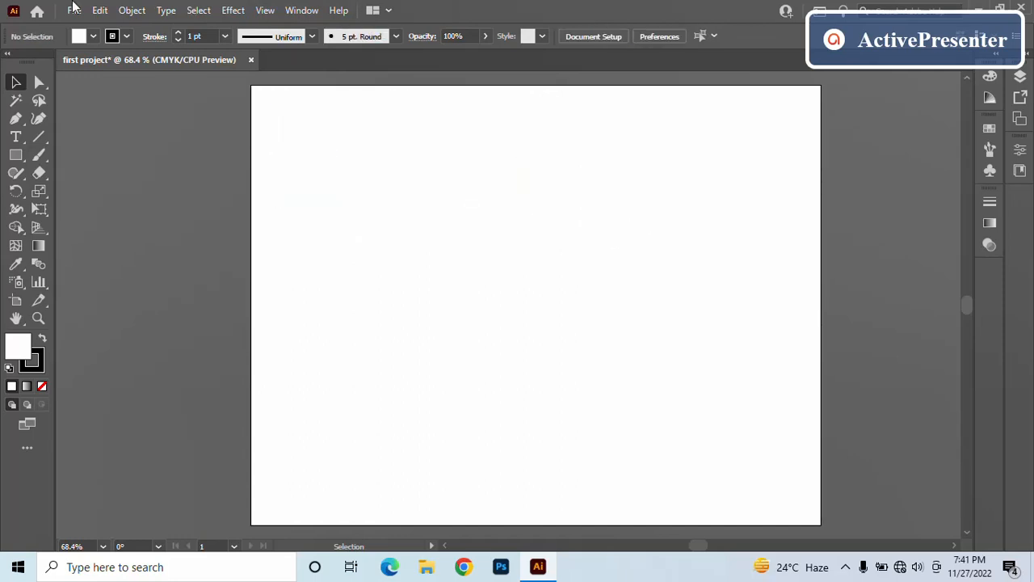
Draw a circle with the Ellipse tool near the artboard's upper-left corner.
click(16, 156)
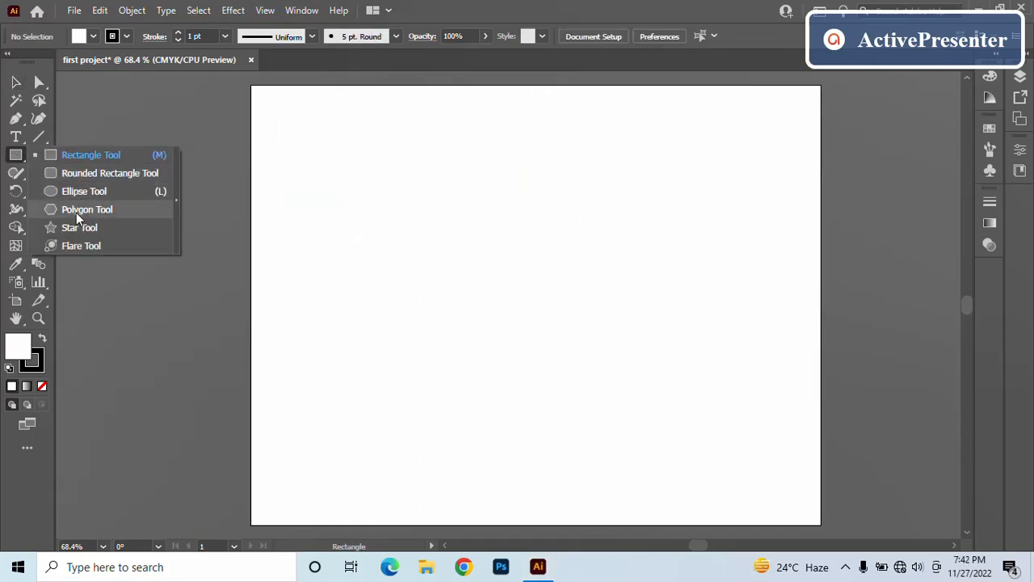
click(70, 191)
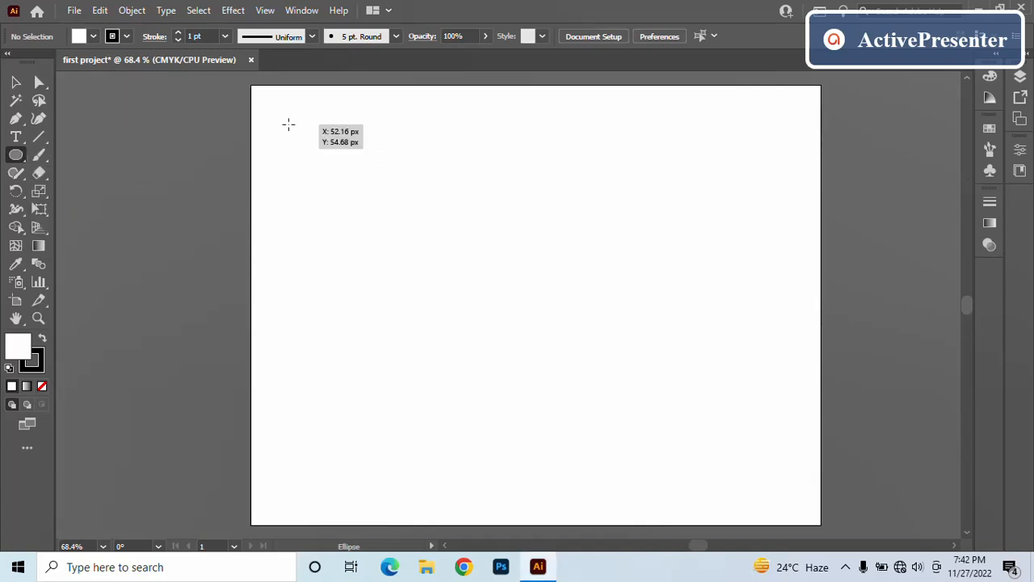
drag(280, 132, 357, 207)
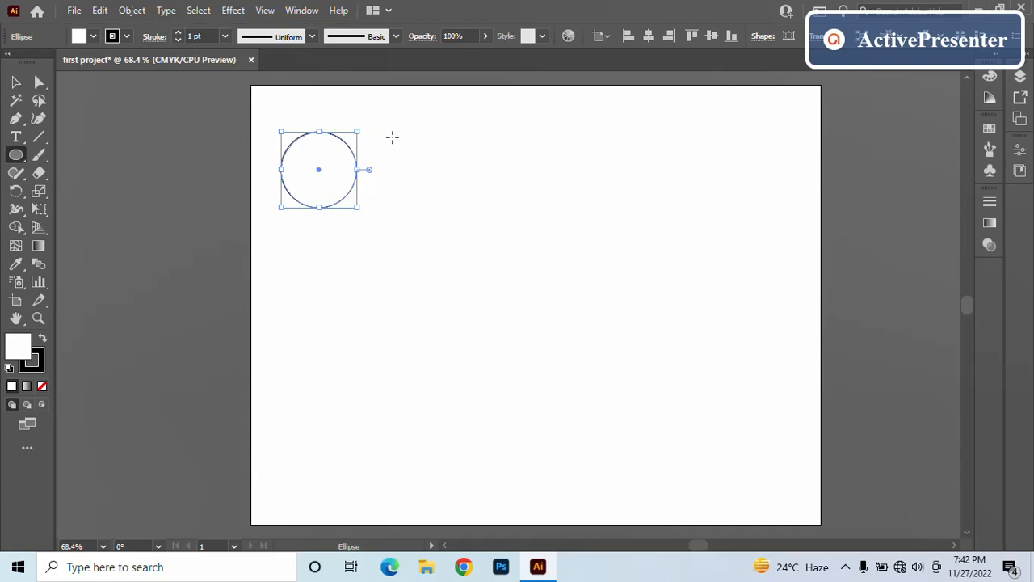
Draw a wide, flat ellipse to the right of the circle and undo it, and try another there and undo it too.
mouse_move(391, 137)
mouse_down()
mouse_move(427, 191)
mouse_move(554, 278)
mouse_move(542, 187)
mouse_move(526, 164)
mouse_move(538, 242)
mouse_move(600, 183)
mouse_move(563, 166)
mouse_move(549, 245)
mouse_move(533, 182)
mouse_move(473, 175)
mouse_move(520, 243)
mouse_move(552, 207)
mouse_move(485, 224)
mouse_move(587, 228)
mouse_move(558, 224)
mouse_move(519, 181)
mouse_move(526, 238)
mouse_move(480, 288)
mouse_move(471, 326)
mouse_move(503, 251)
mouse_move(600, 175)
mouse_move(610, 181)
mouse_move(474, 159)
mouse_move(593, 168)
mouse_move(582, 194)
mouse_move(521, 190)
mouse_move(564, 162)
mouse_move(593, 159)
mouse_move(592, 149)
mouse_move(555, 188)
mouse_up()
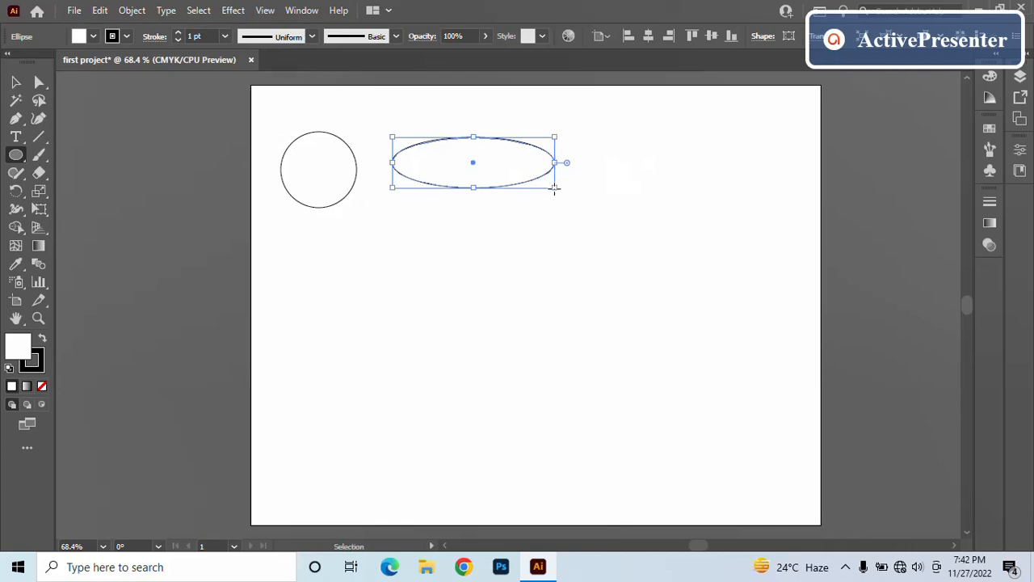
key(ctrl+z)
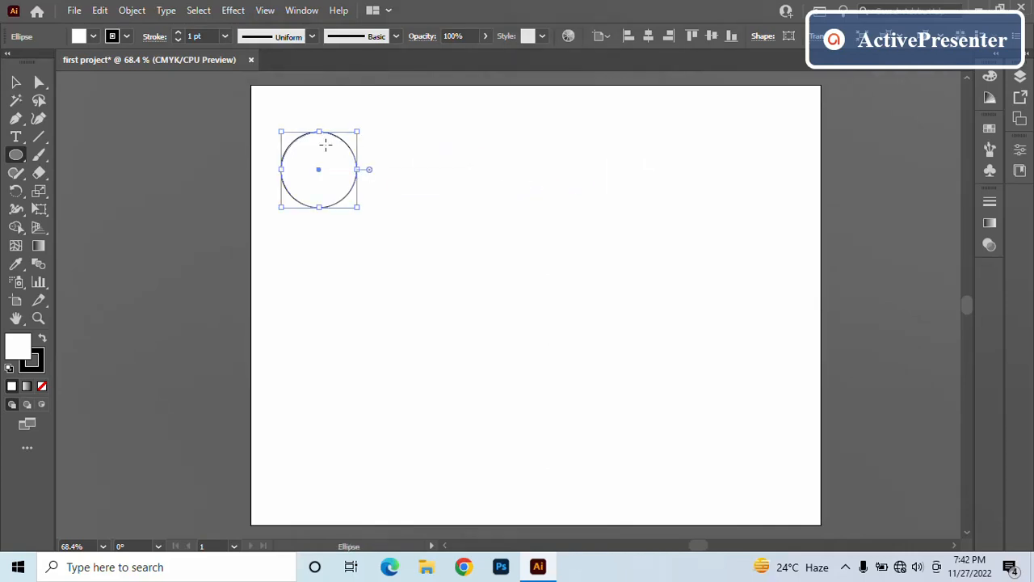
drag(408, 138, 519, 223)
key(ctrl+z)
Examine the width and height options for creating an exactly sized ellipse, cancelling without creating one both times.
click(420, 166)
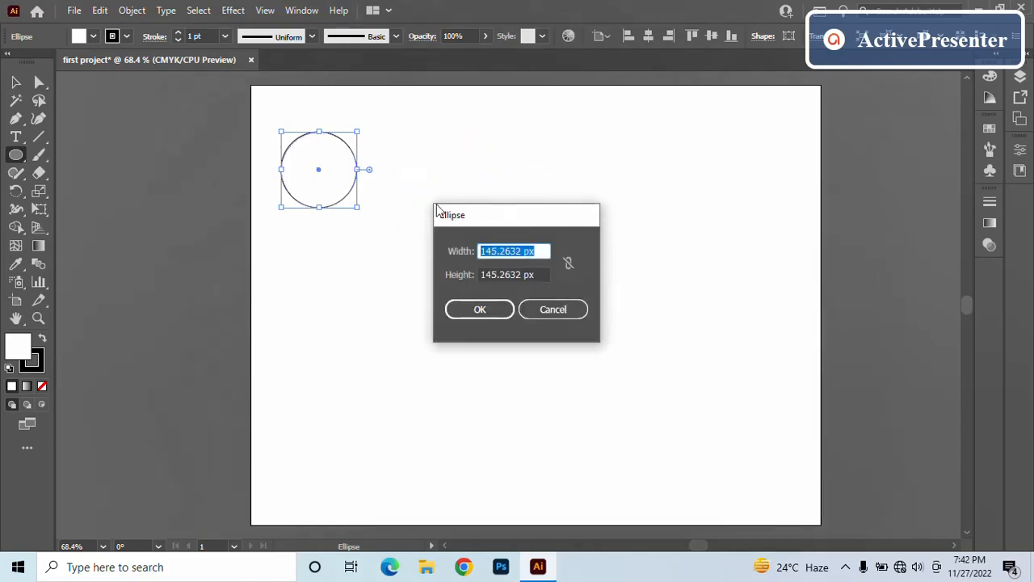
click(553, 310)
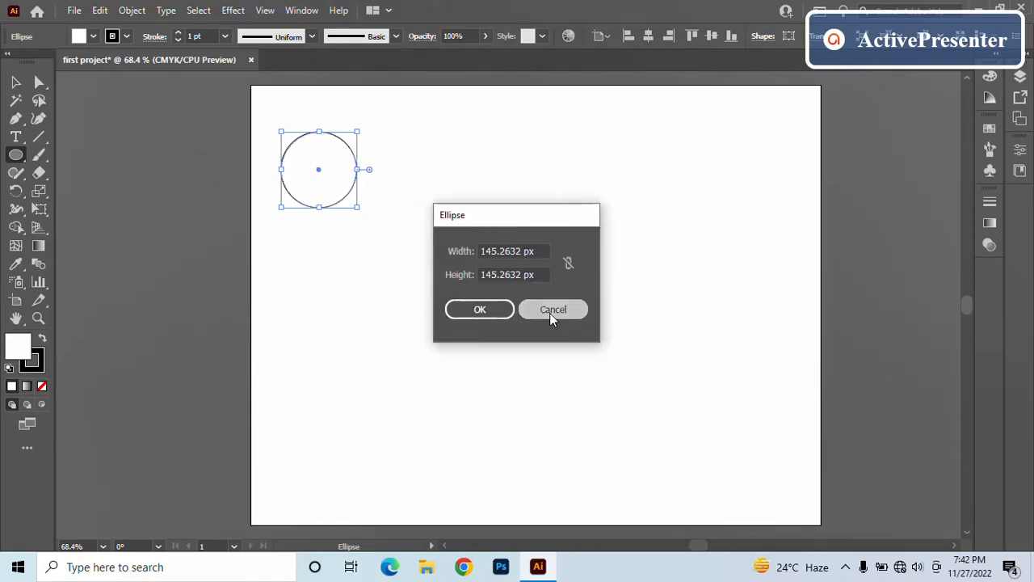
click(530, 205)
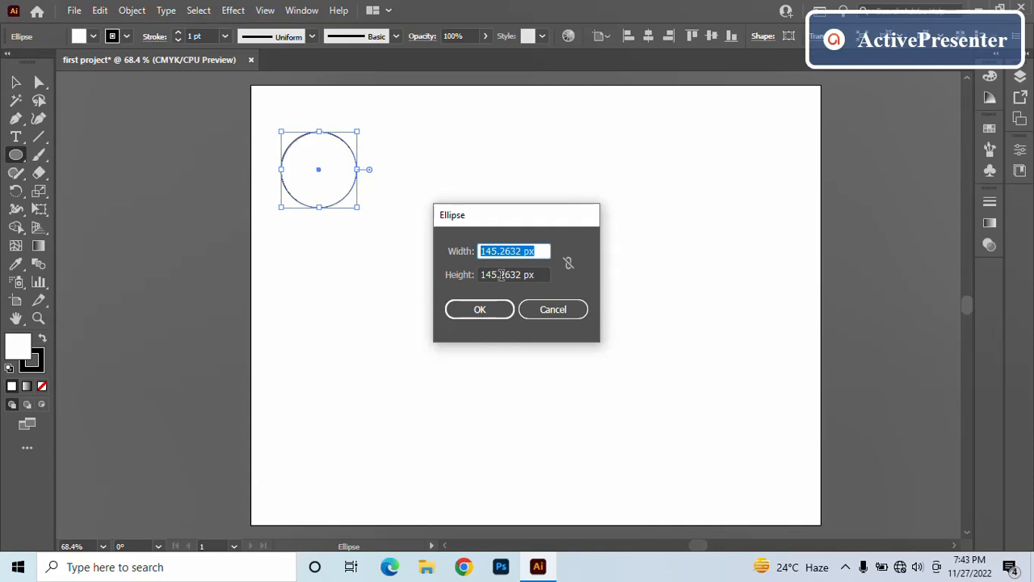
click(553, 315)
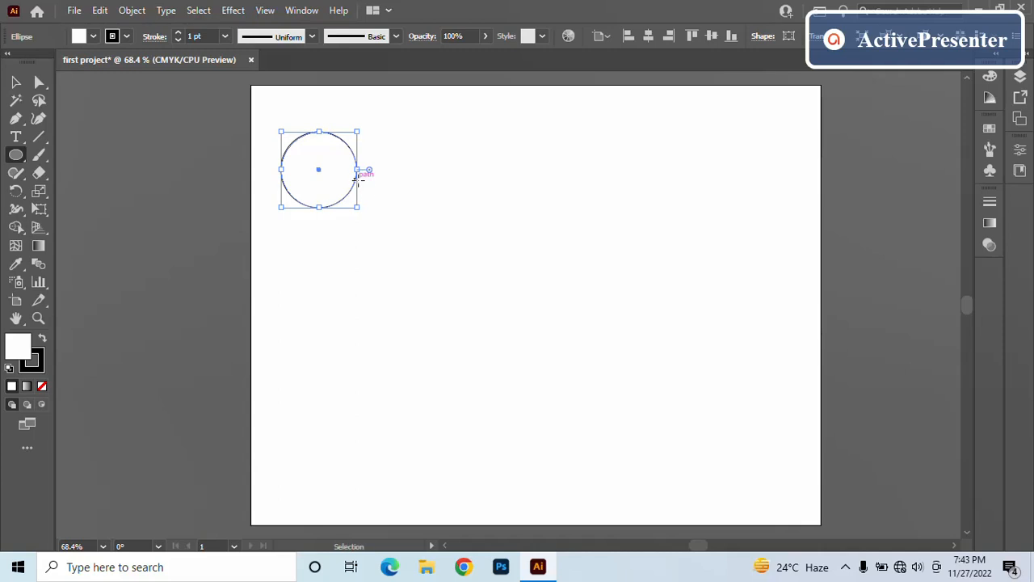
Delete the circle and draw a smaller one about 54 px in diameter near the artboard's upper-left corner.
key(Delete)
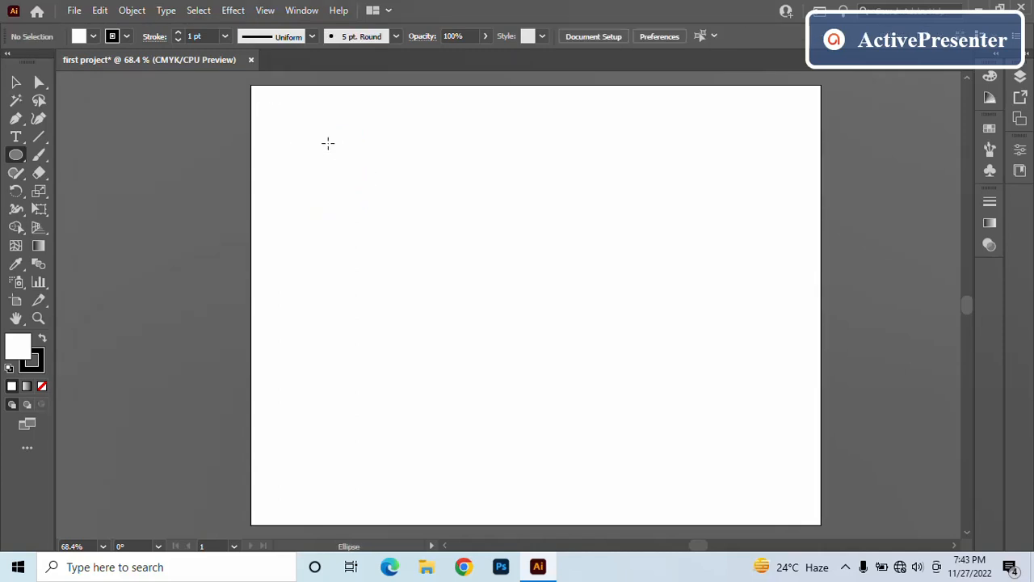
drag(328, 143, 366, 184)
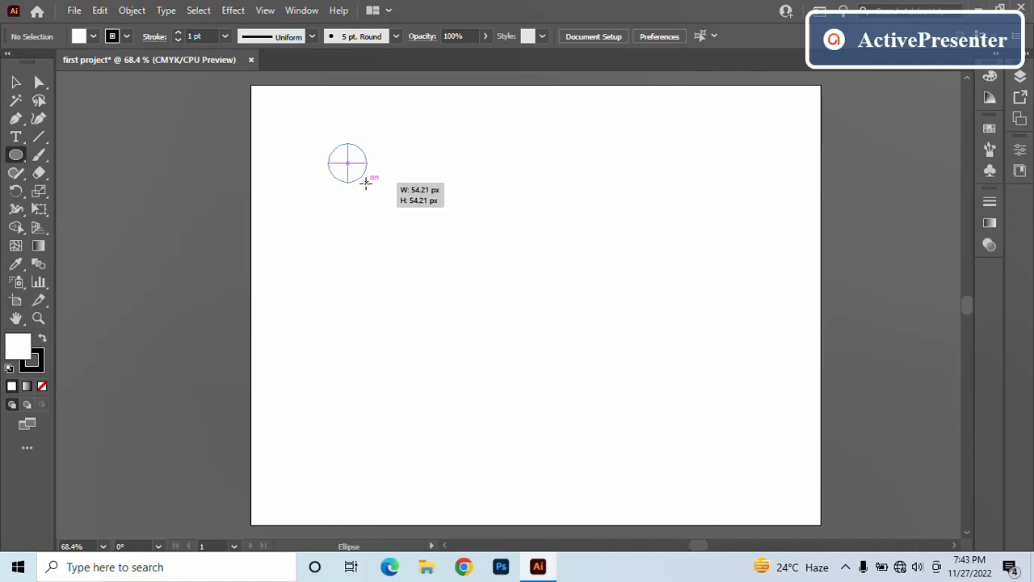
drag(366, 184, 366, 184)
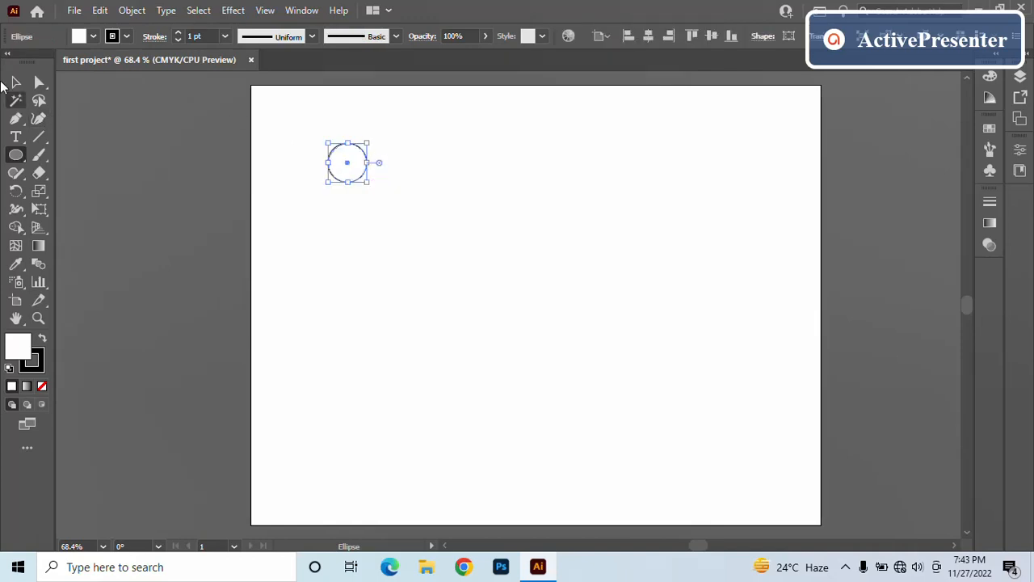
Select the circle with the Selection tool and duplicate it horizontally to its right, leaving a small gap between the two.
click(19, 81)
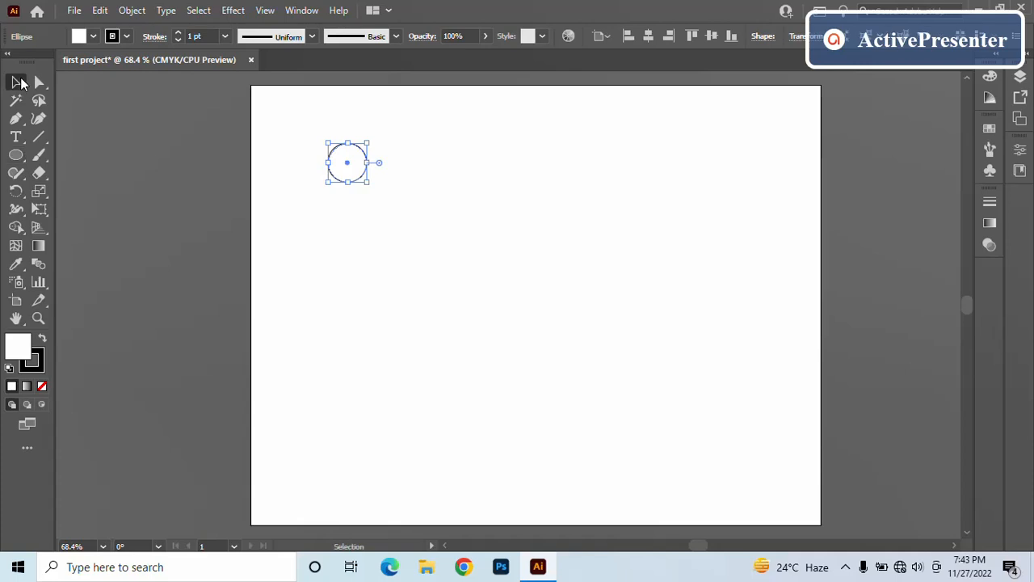
click(402, 199)
click(352, 174)
drag(352, 174, 407, 176)
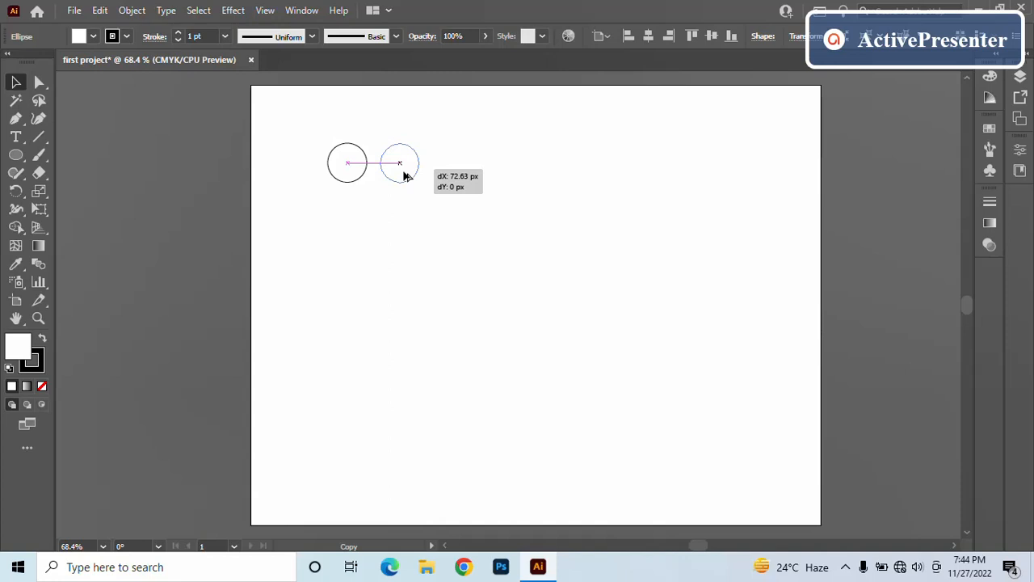
drag(404, 175, 397, 174)
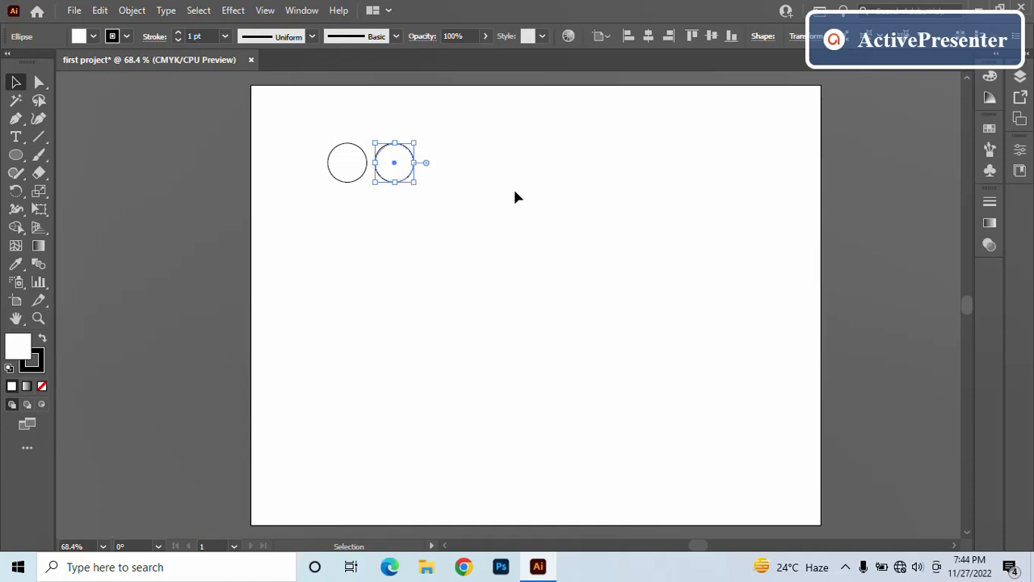
Repeat the duplication at the same spacing until a row of thirteen circles extends past the artboard's right edge.
key(ctrl+d)
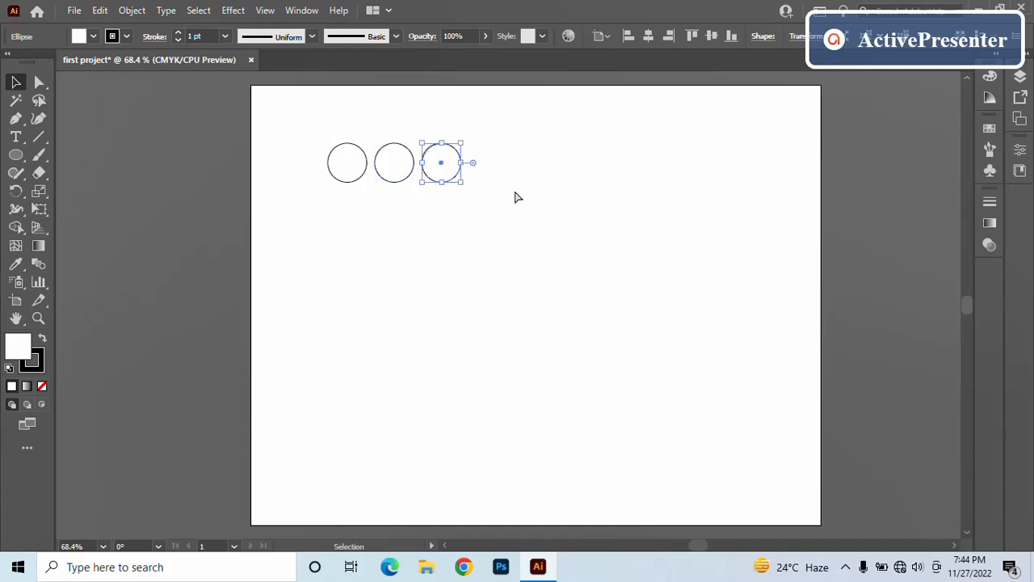
key(ctrl+d)
key(ctrl+d)
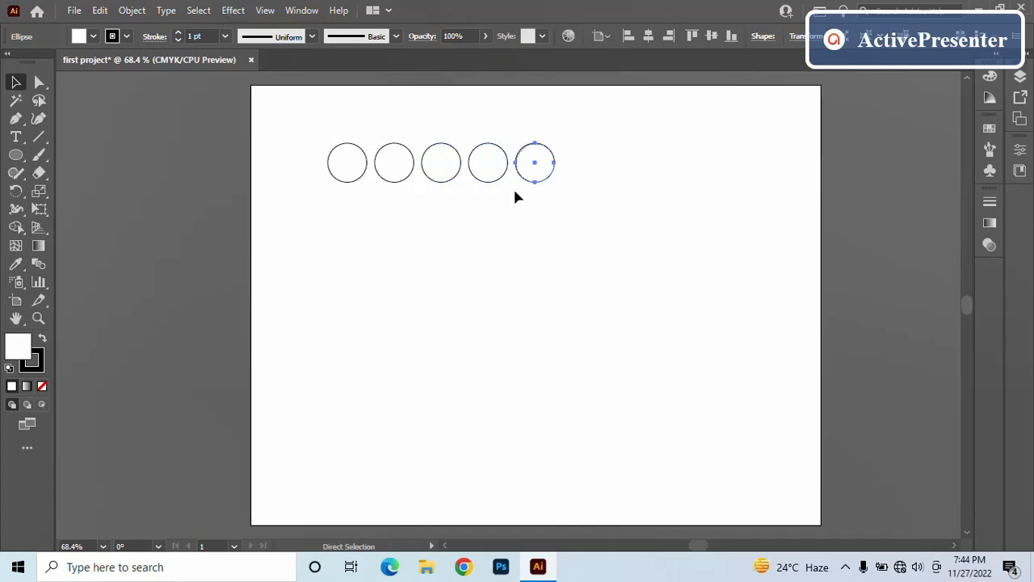
key(ctrl+d)
key(ctrl+d)
key(ctrl+d)
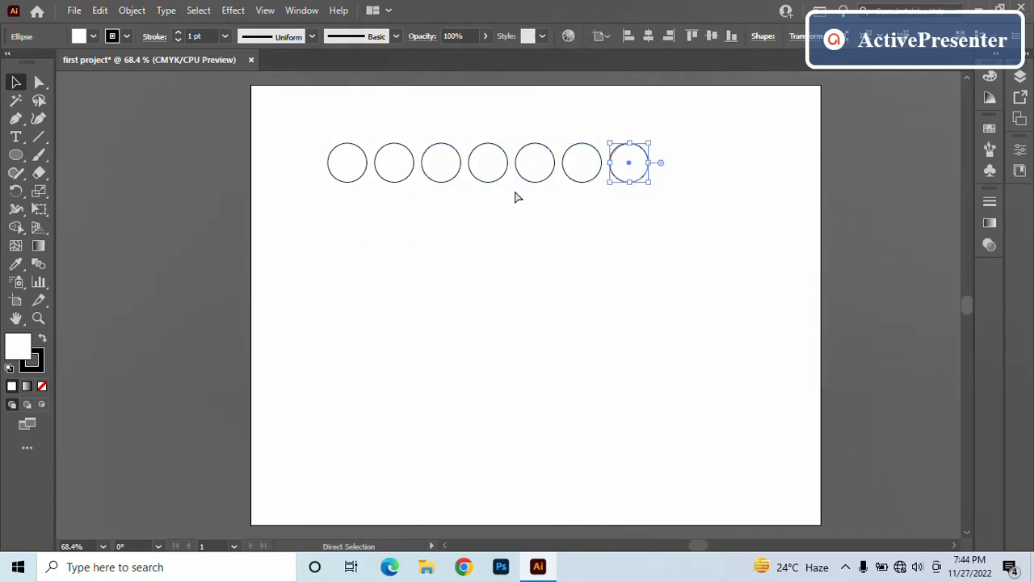
key(ctrl+d)
key(ctrl+d)
key(ctrl+d)
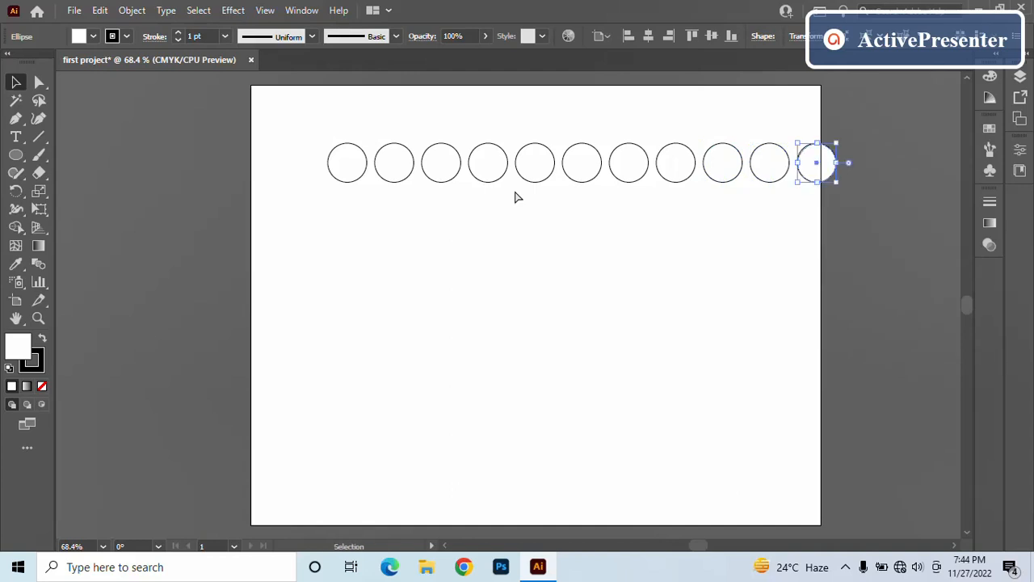
key(ctrl+d)
key(ctrl+d)
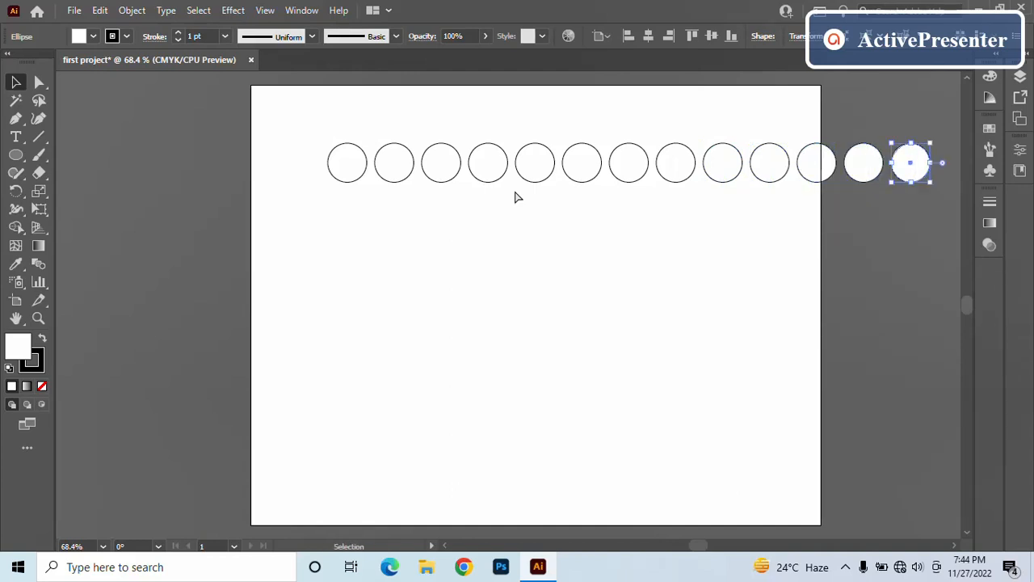
Undo the last three circle copies so that ten circles remain in the row, and clear the selection.
key(ctrl+z)
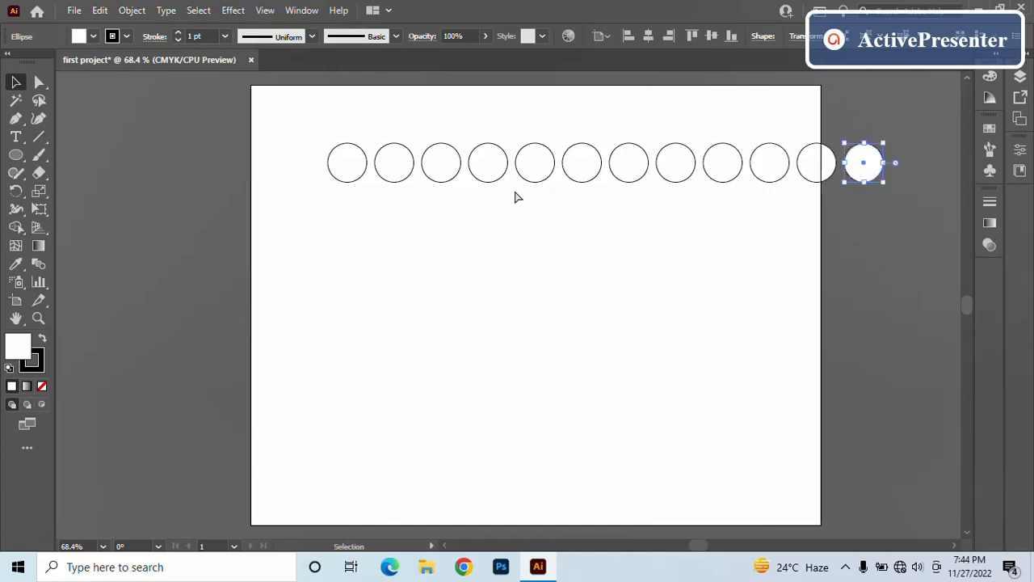
key(a)
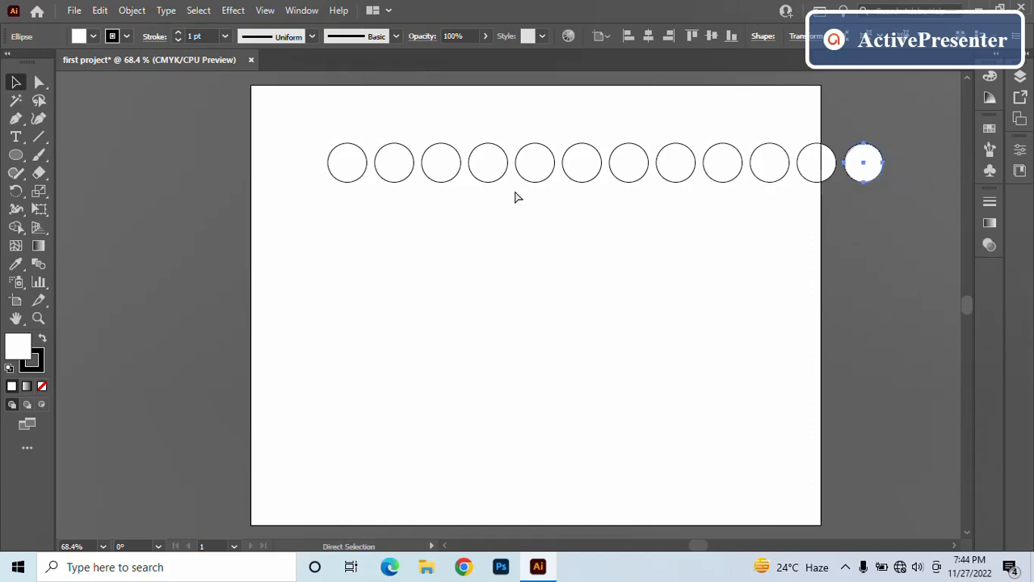
key(ctrl+z)
key(ctrl+z)
key(v)
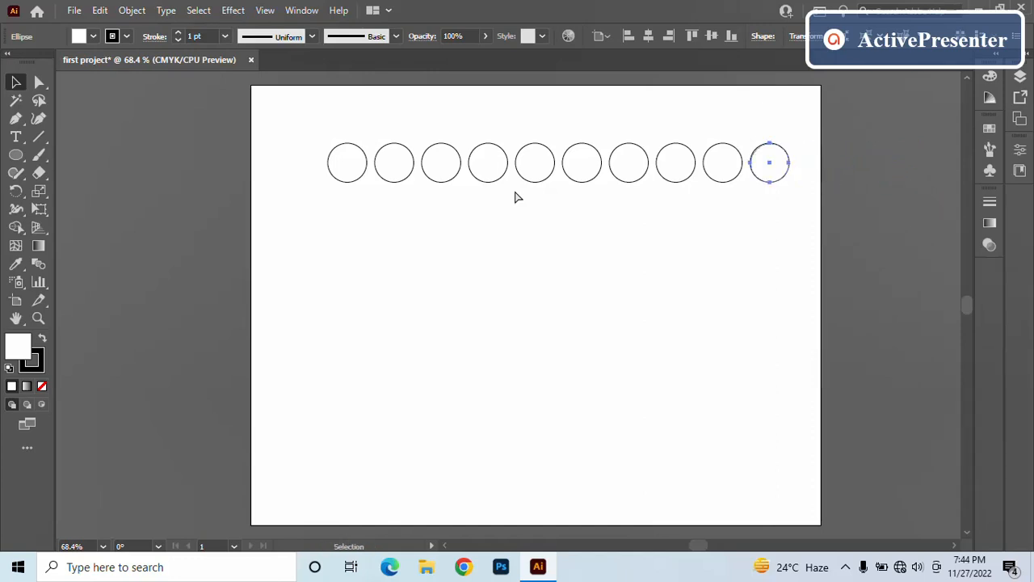
click(304, 130)
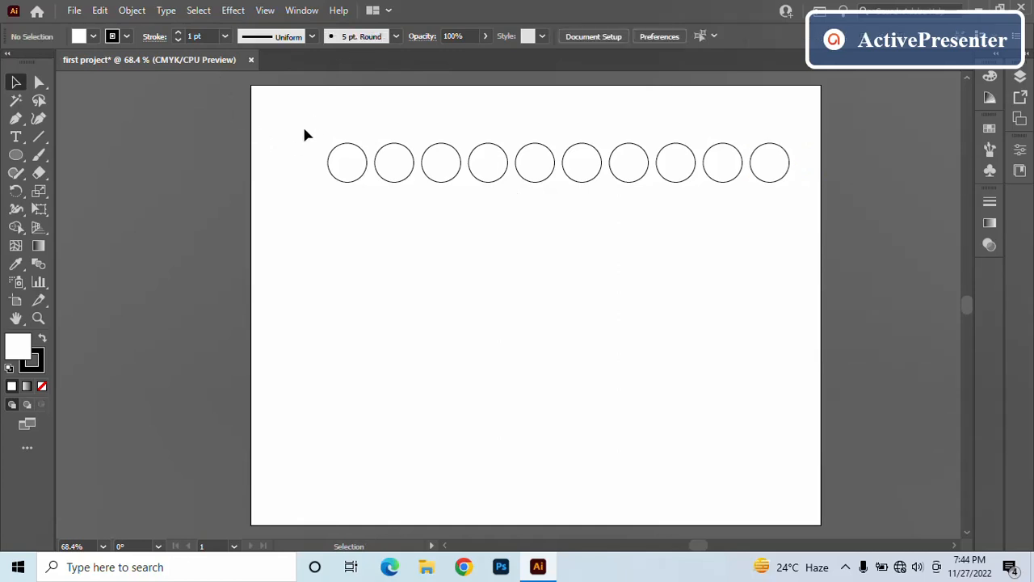
Select all ten circles and move the row slightly left to centre it better on the artboard, then deselect it.
drag(300, 132, 776, 232)
drag(663, 174, 669, 174)
click(680, 242)
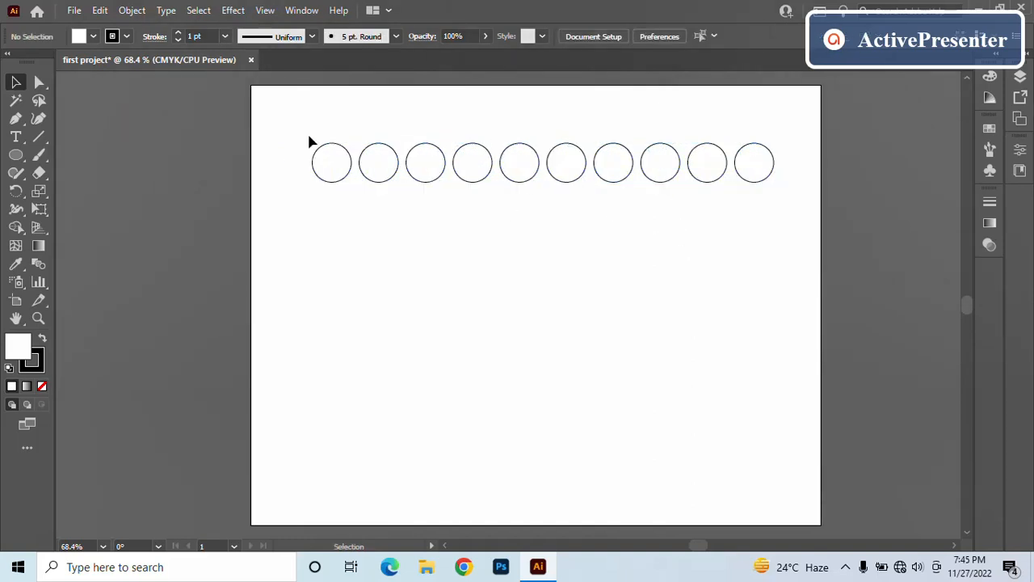
Duplicate the whole row of circles straight down with a small gap and repeat the copy until there are seven rows.
drag(295, 122, 796, 216)
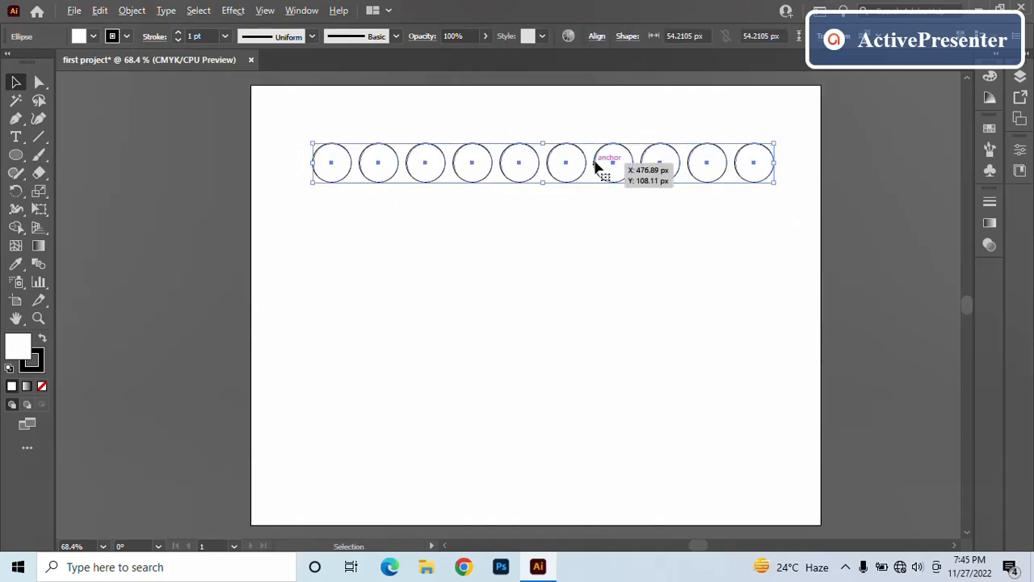
drag(595, 165, 596, 219)
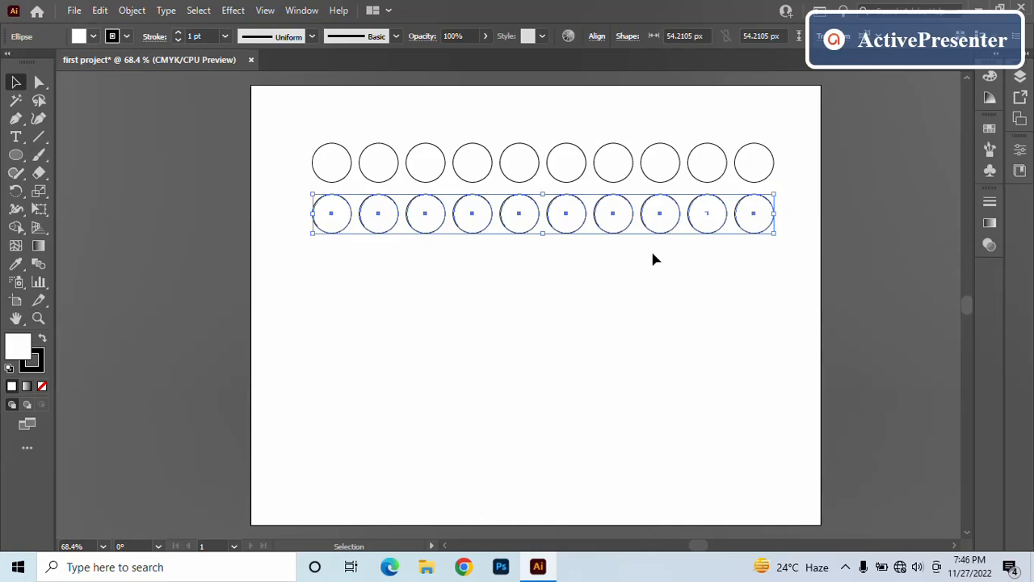
key(ctrl+d)
key(ctrl+d)
key(ctrl+d)
key(ctrl+d)
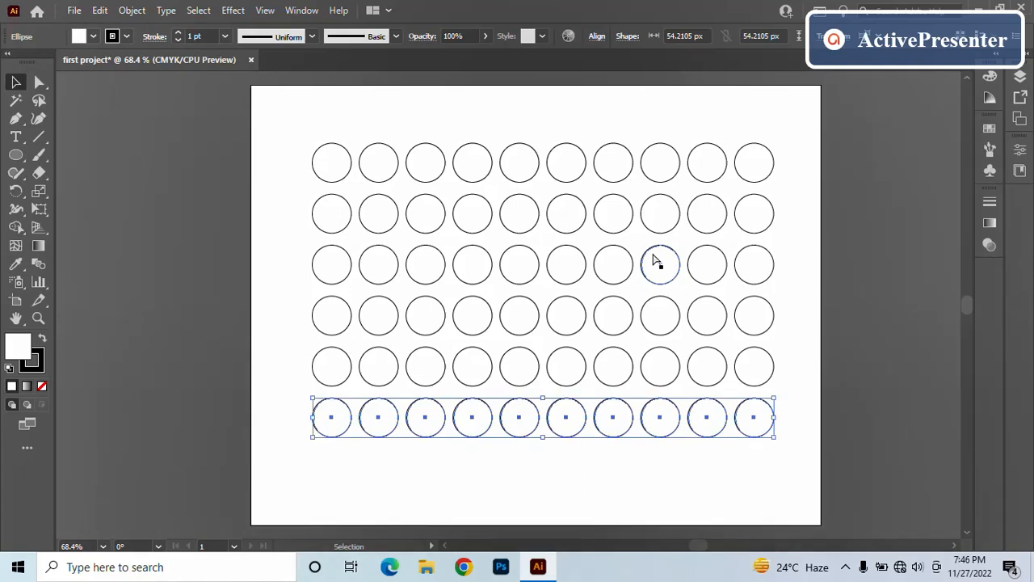
key(ctrl+d)
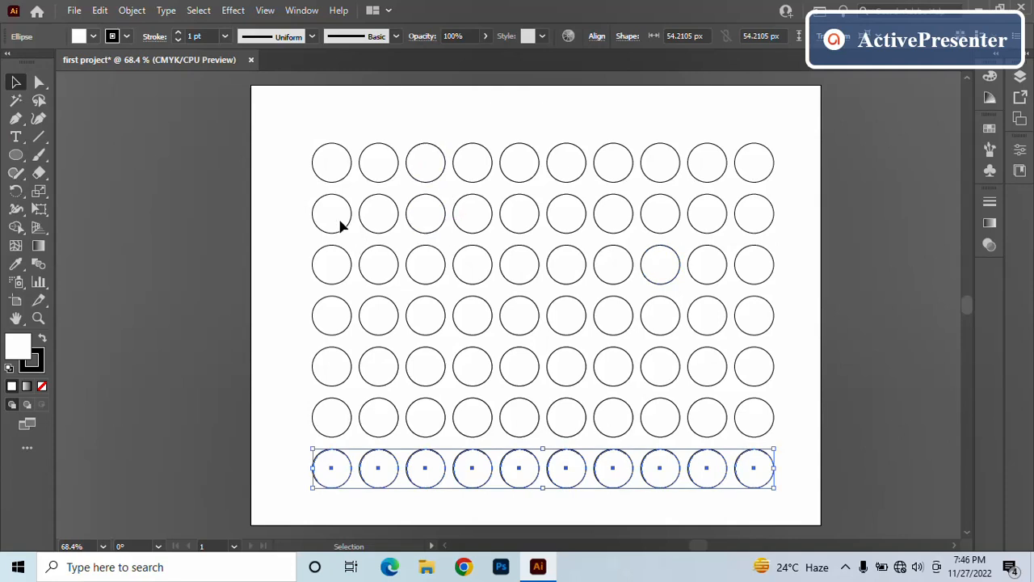
click(285, 327)
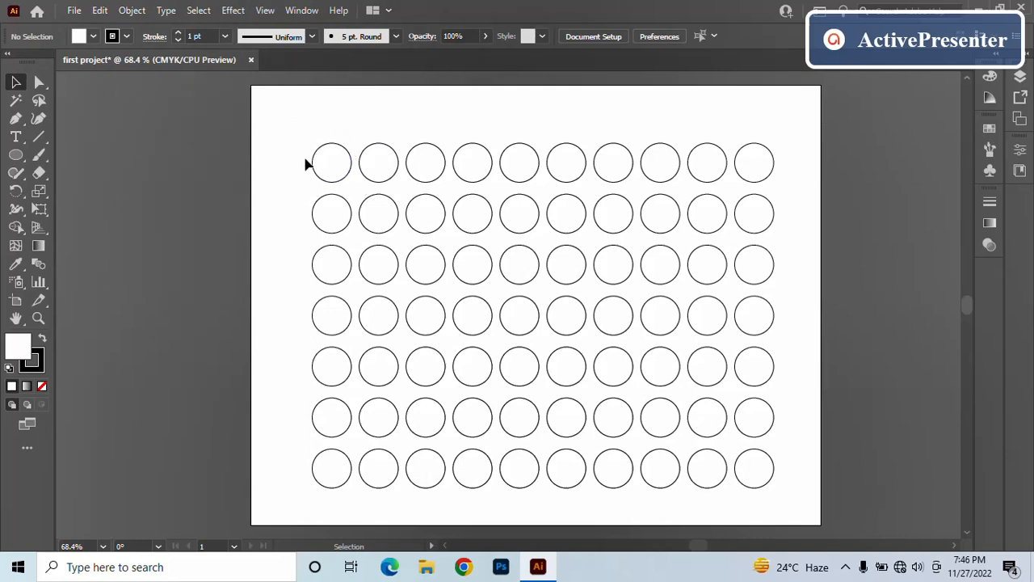
Select the first circle, then the top, second and third rows one at a time, and clear the selection.
click(339, 163)
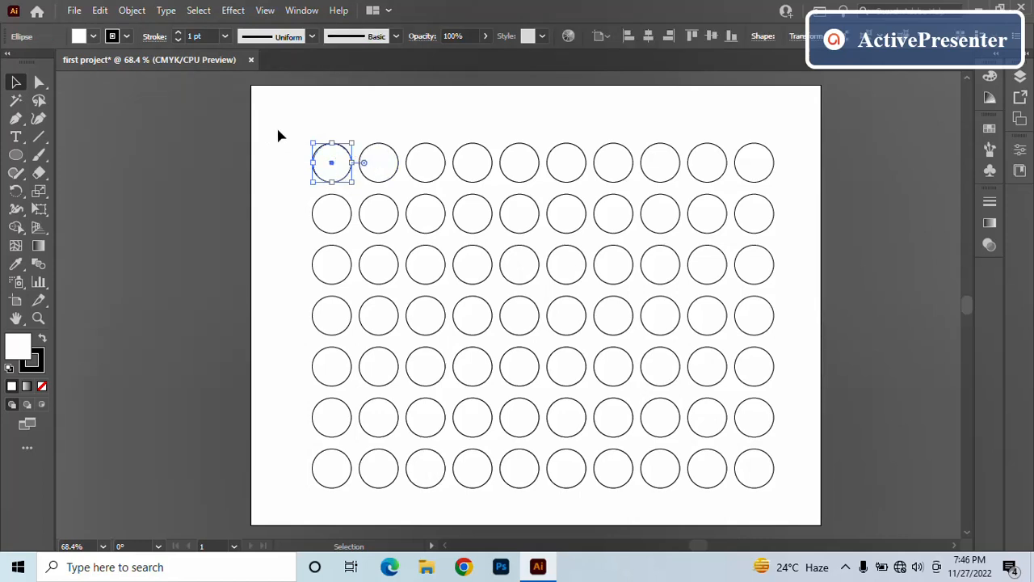
drag(276, 125, 780, 181)
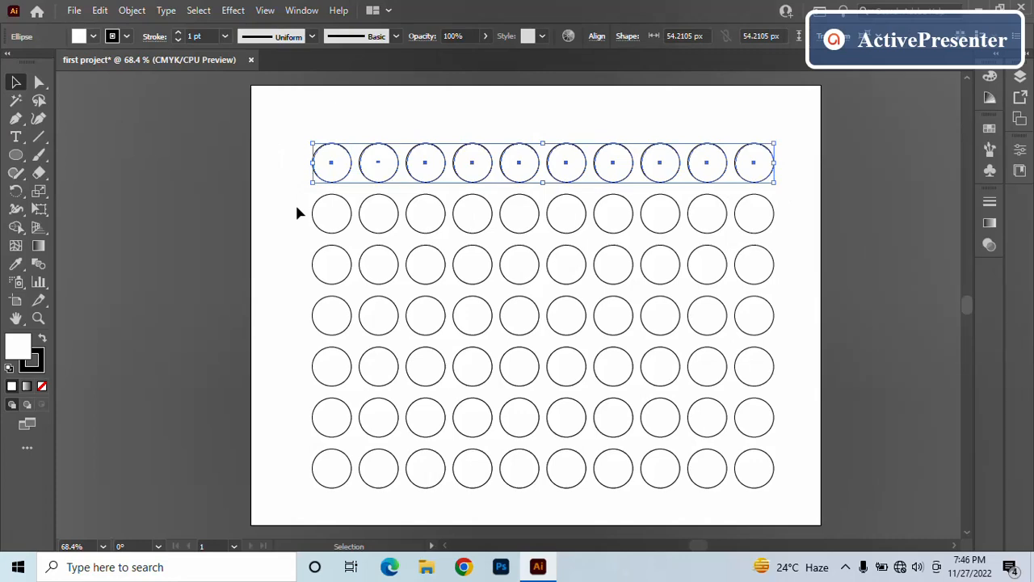
drag(296, 205, 791, 227)
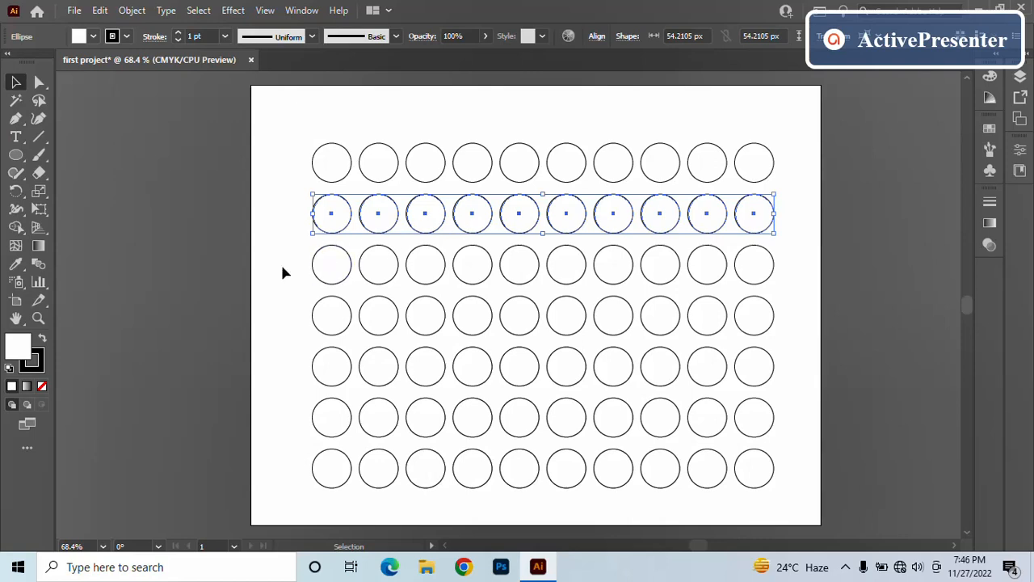
drag(296, 256, 779, 276)
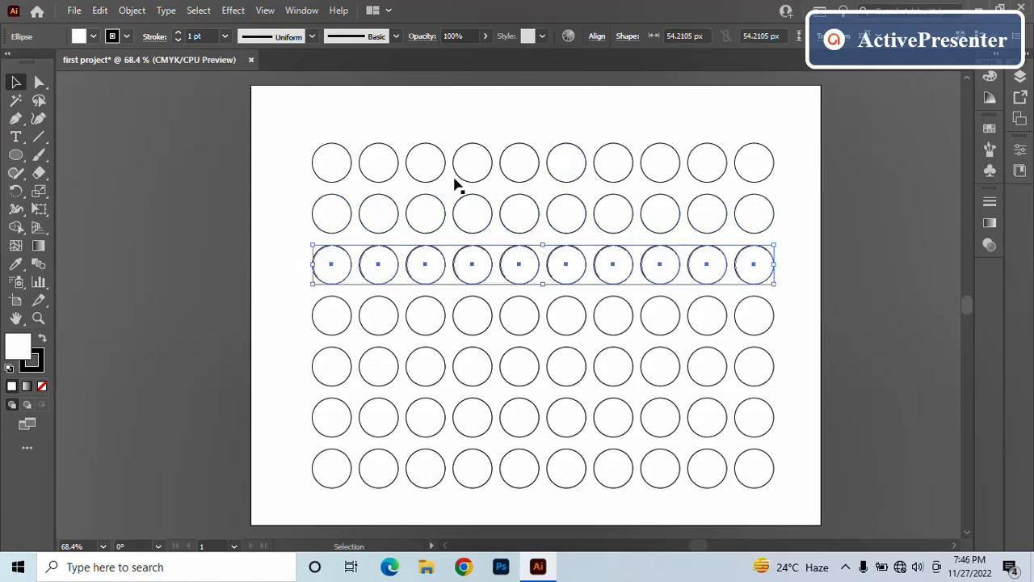
click(307, 130)
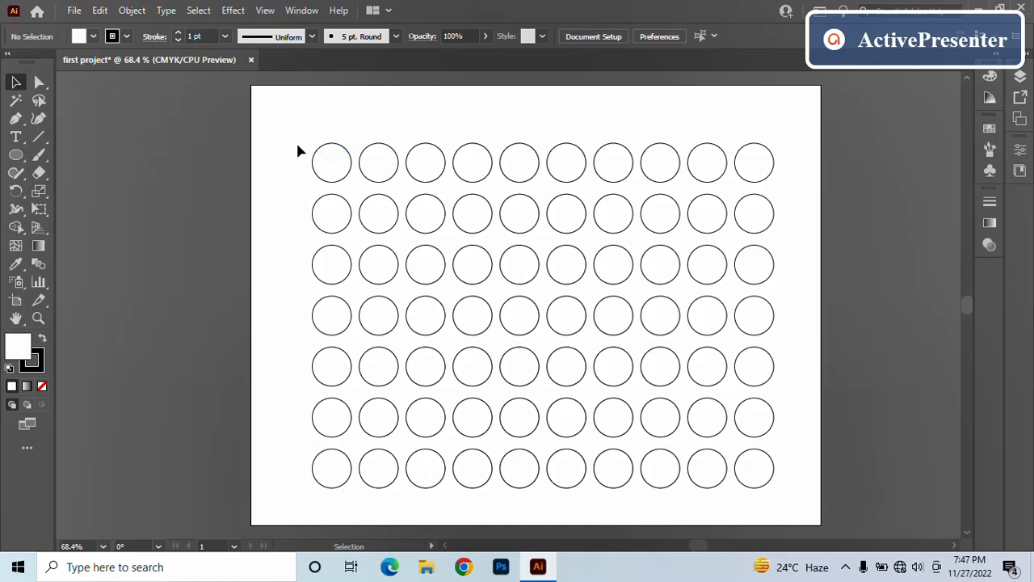
Select the first, third, fifth and seventh rows of circles together.
drag(298, 145, 791, 186)
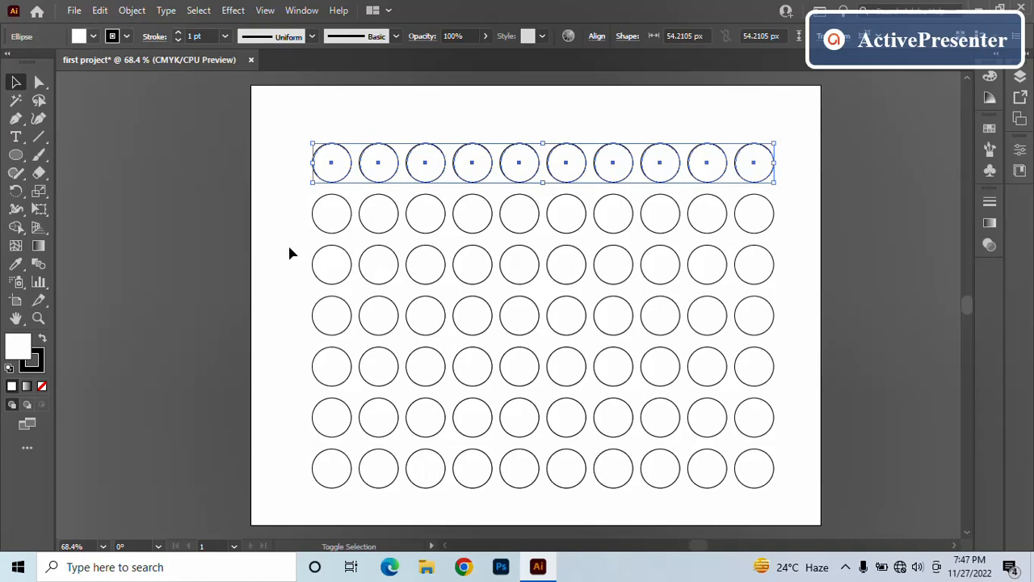
drag(289, 247, 804, 286)
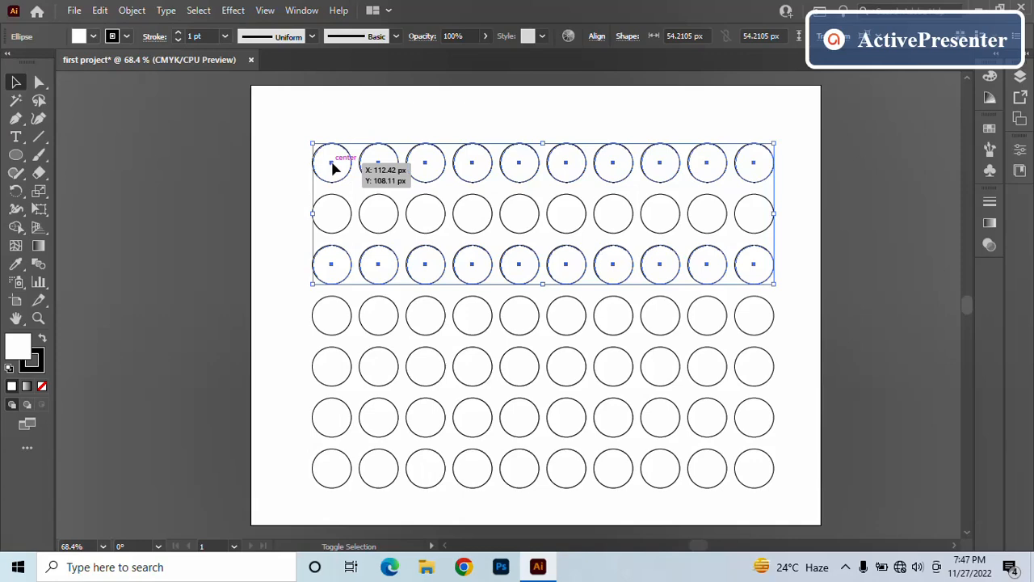
drag(283, 349, 813, 392)
drag(299, 446, 798, 499)
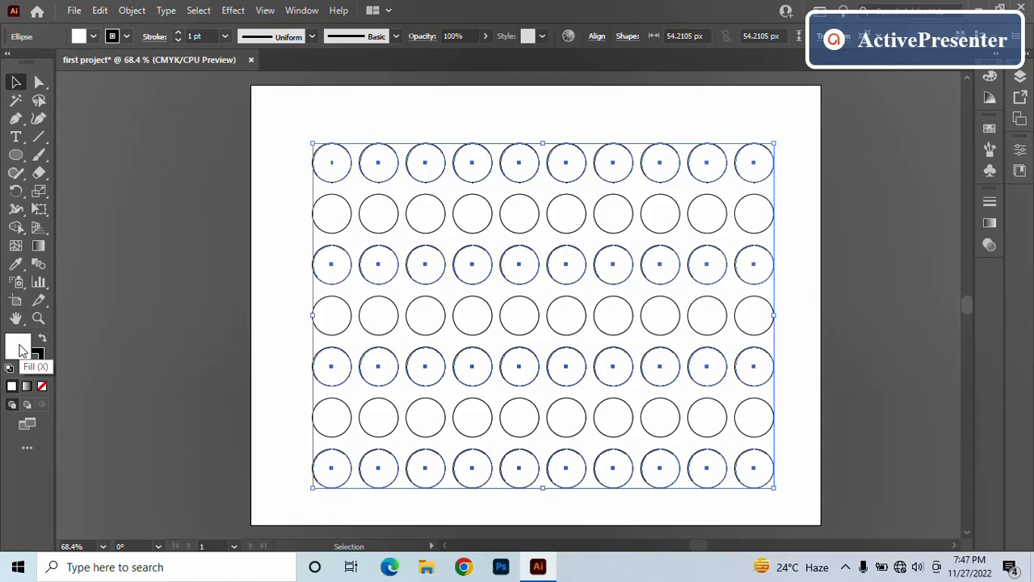
Select the first, third and fifth rows together, swap their fill and stroke to give black fill and white stroke, and deselect them.
drag(280, 138, 777, 171)
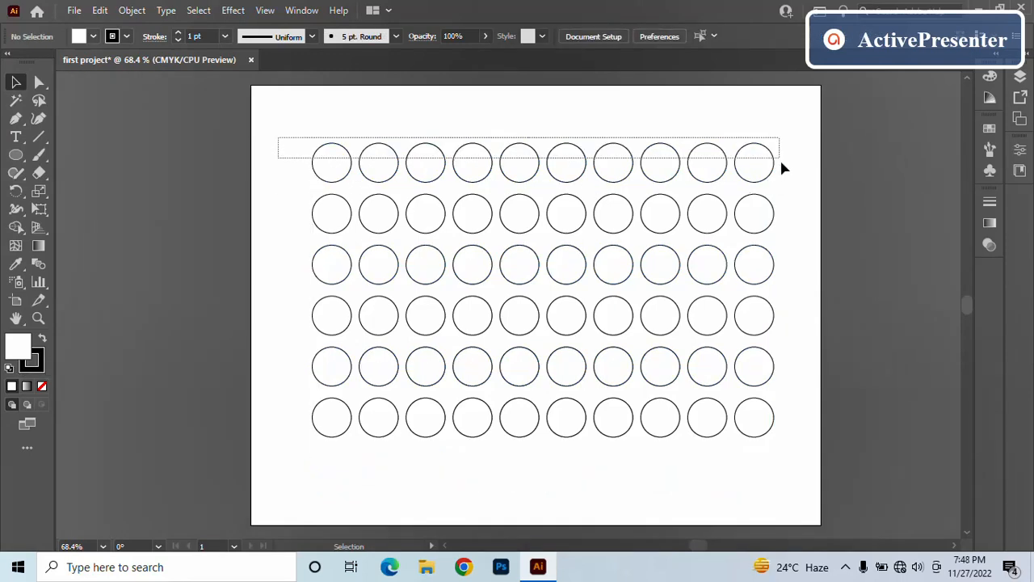
drag(280, 248, 816, 289)
drag(315, 362, 783, 372)
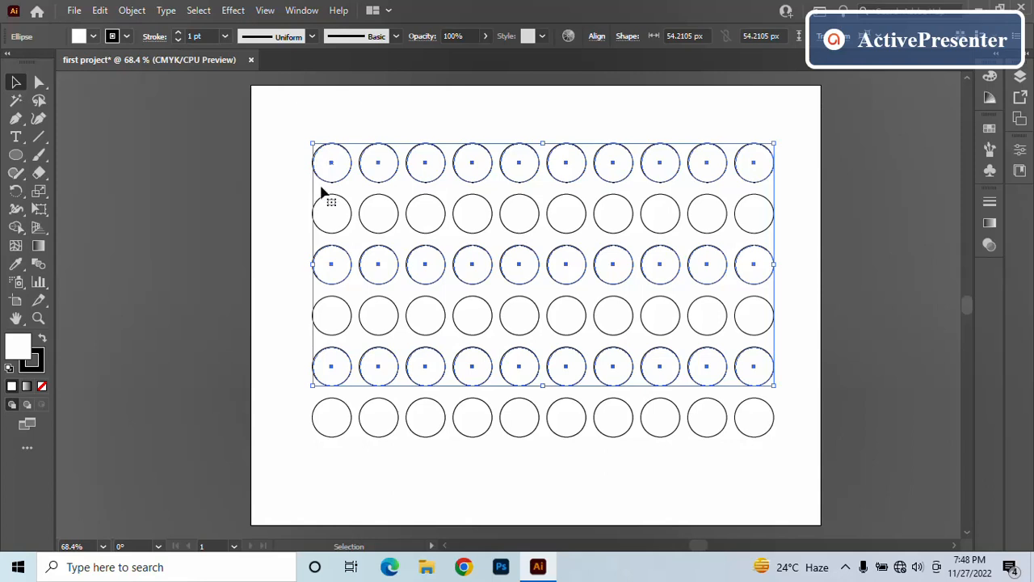
click(44, 343)
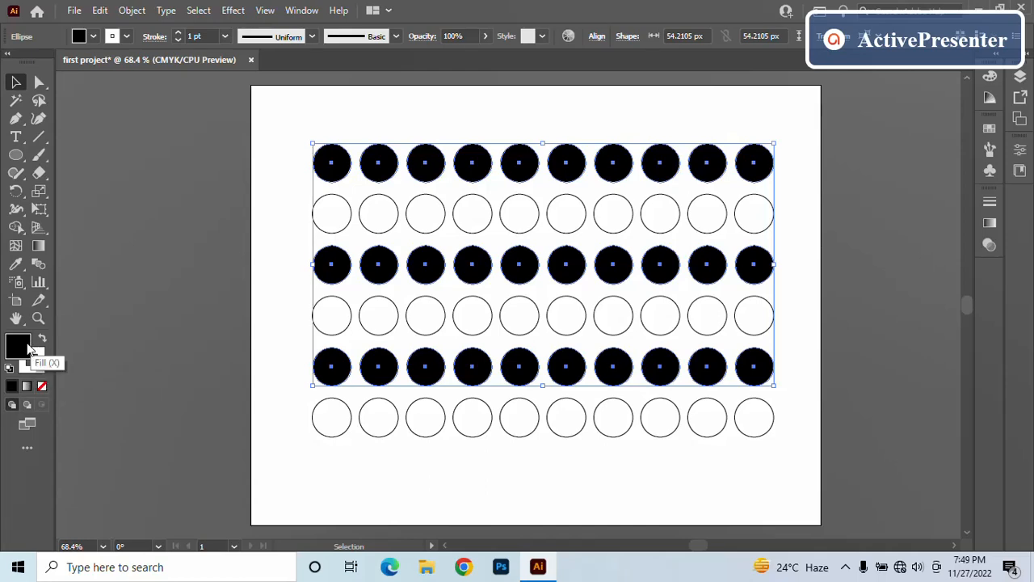
click(261, 437)
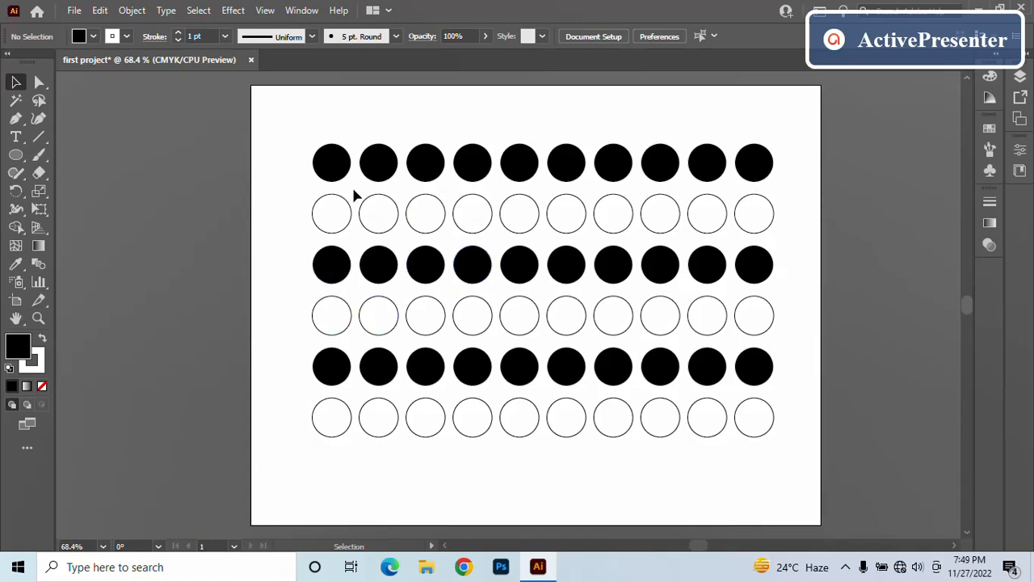
Select the second, fourth, sixth, eighth and tenth circles in the second row together.
click(396, 231)
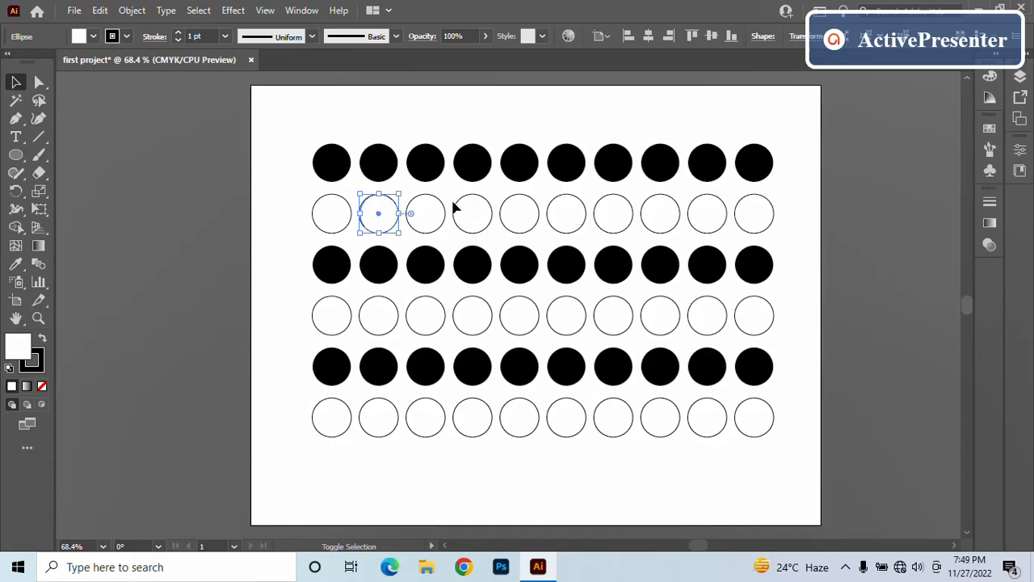
shift+click(488, 228)
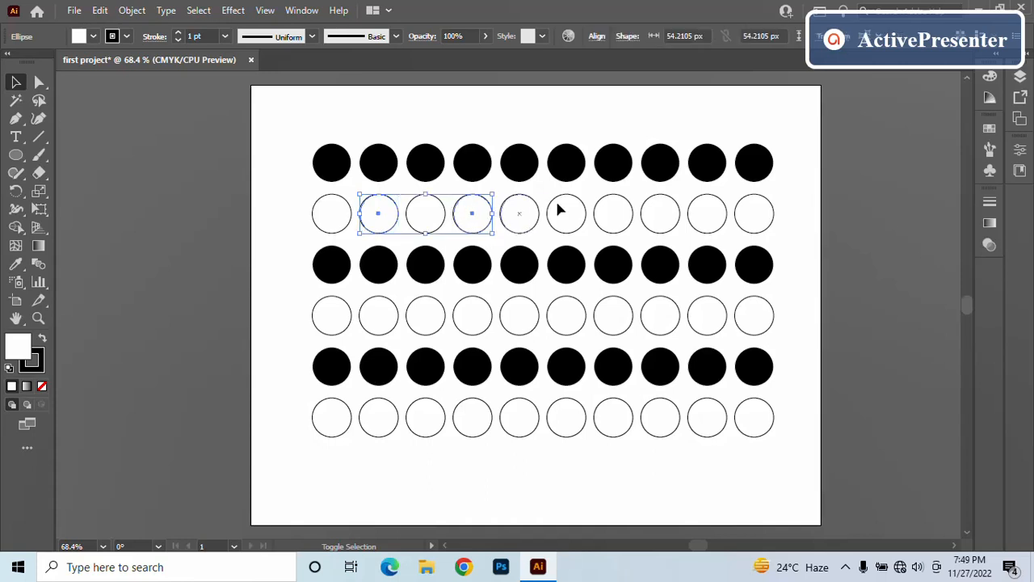
drag(552, 193, 591, 239)
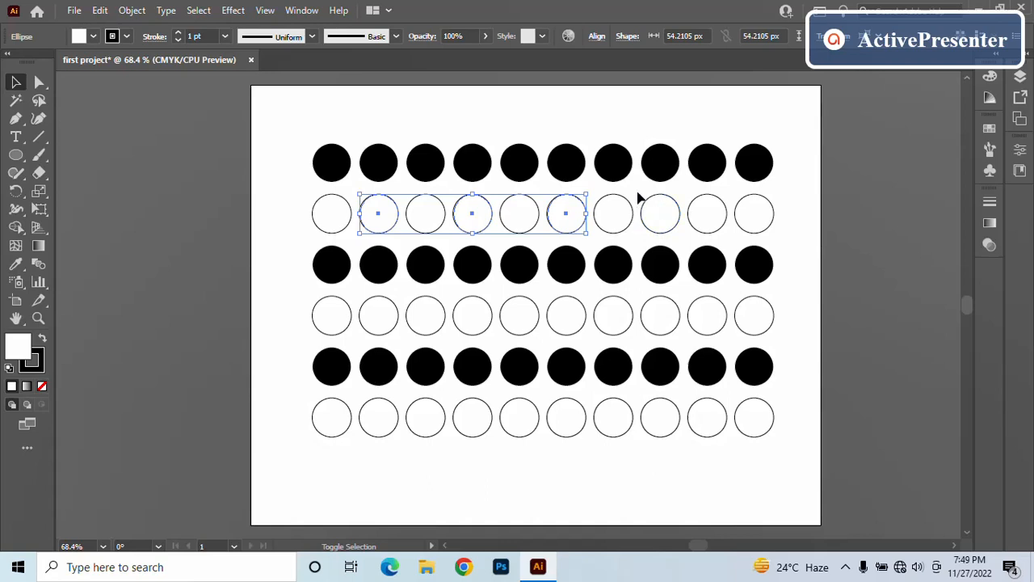
drag(644, 192, 677, 243)
drag(737, 194, 774, 245)
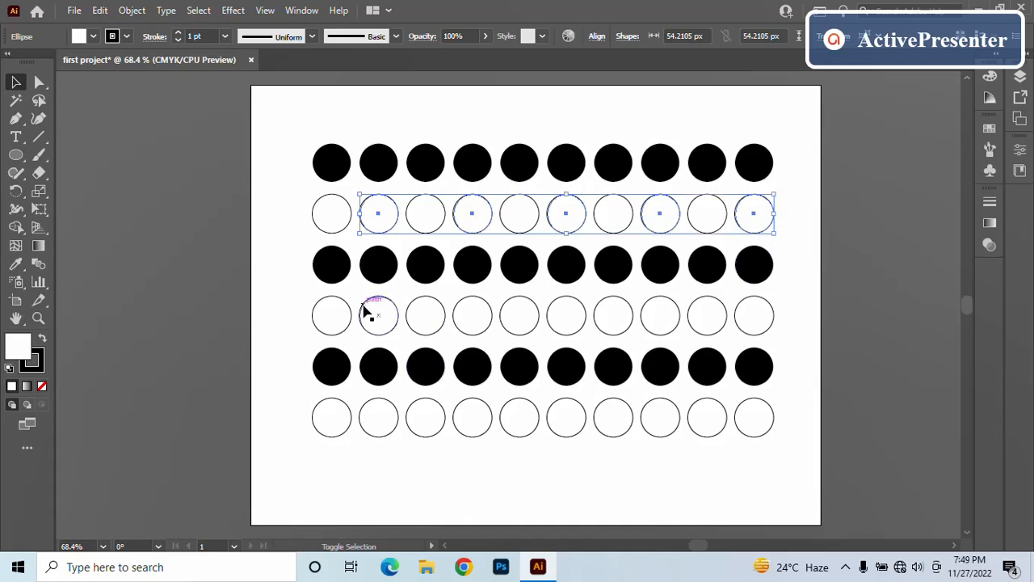
Add the first, third, fifth, seventh and ninth circles of the fourth row to the selection.
drag(295, 302, 348, 342)
drag(409, 296, 445, 339)
drag(506, 290, 538, 345)
drag(601, 300, 637, 344)
drag(694, 295, 723, 349)
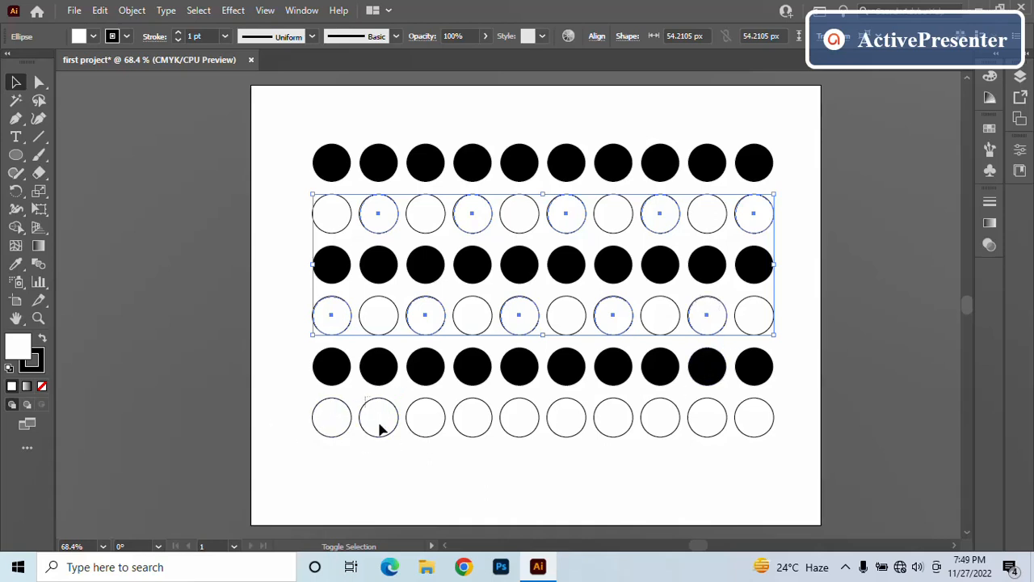
Add the second, fourth, sixth, eighth and tenth circles of the sixth row to the selection.
drag(397, 450, 397, 450)
drag(466, 397, 485, 455)
drag(561, 392, 577, 455)
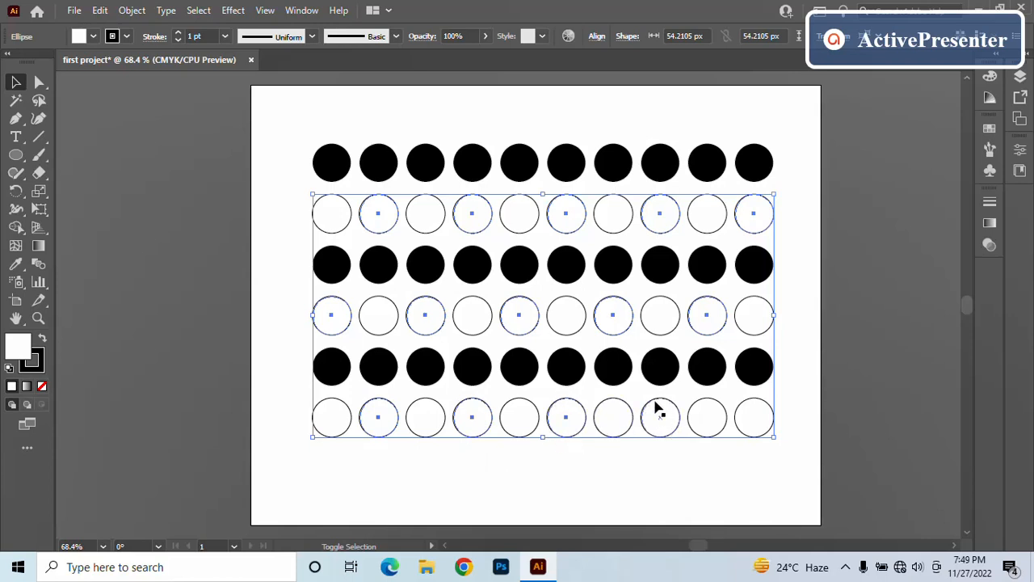
drag(741, 393, 762, 453)
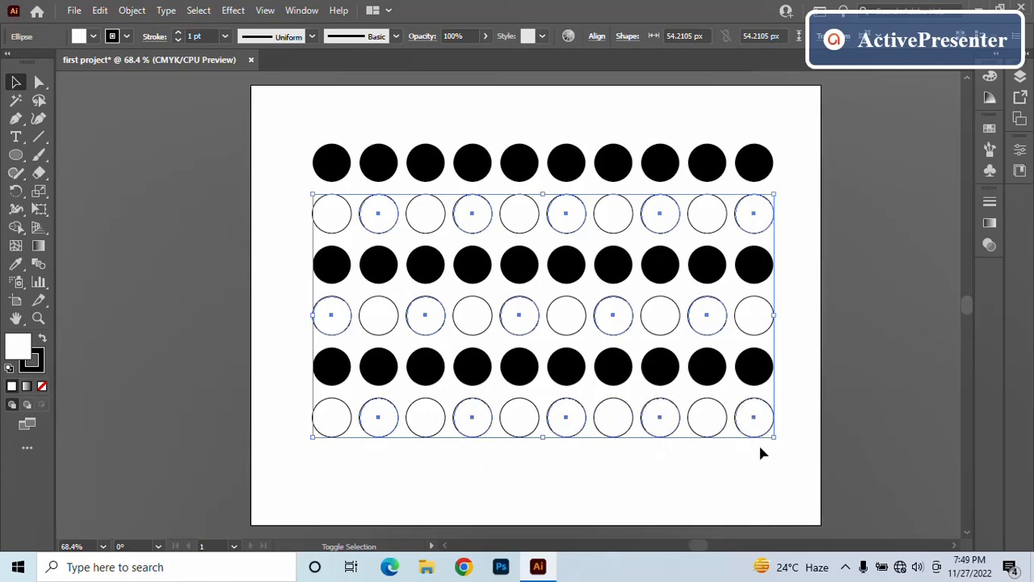
Fill the selected alternate circles with the orange colour EF8E18.
double_click(21, 353)
click(680, 163)
click(723, 160)
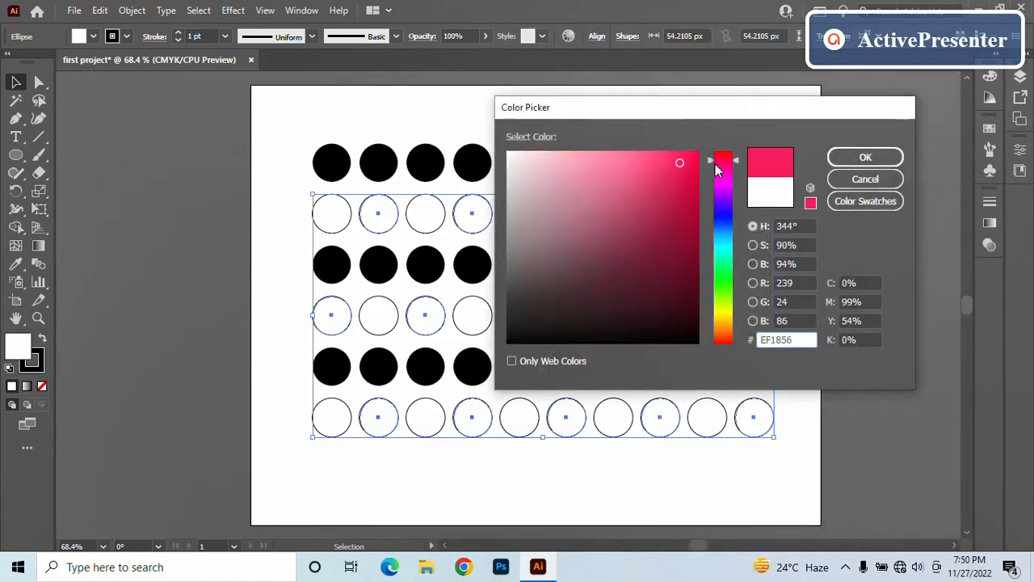
click(723, 327)
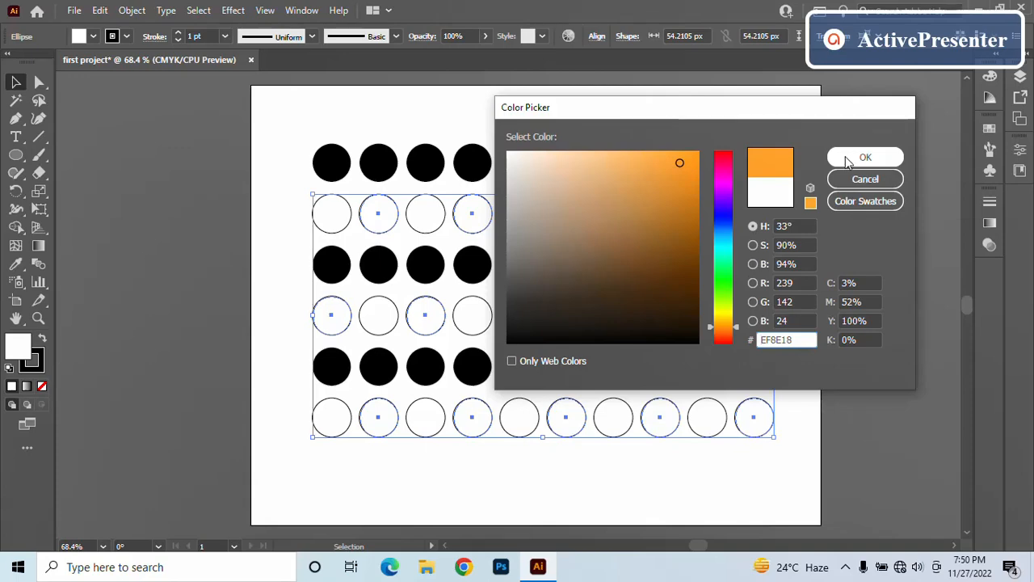
click(846, 159)
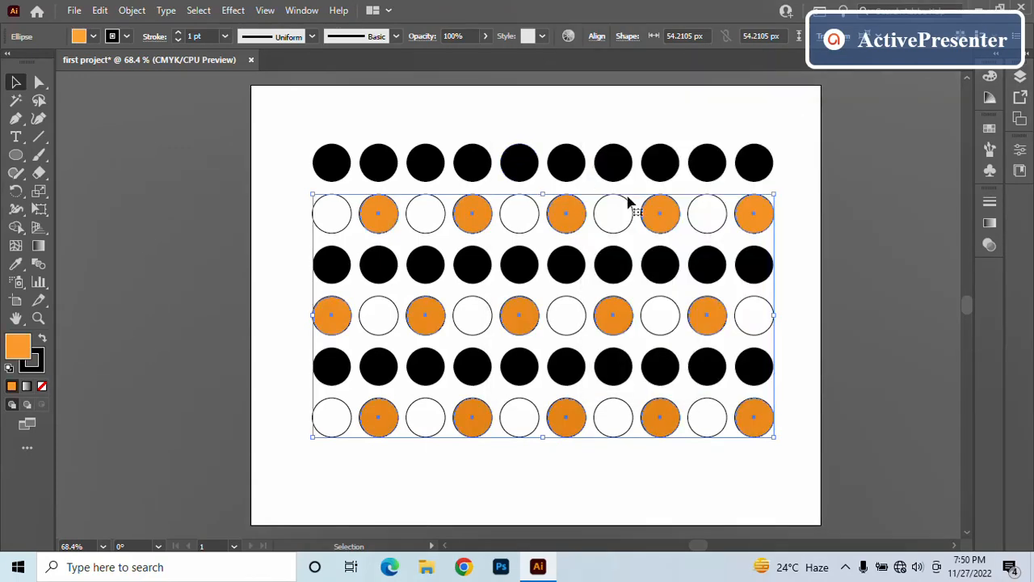
Try several fill colours from the CMYK spectrum on the selected circles, such as green, purple and red, finishing with golden yellow.
click(993, 78)
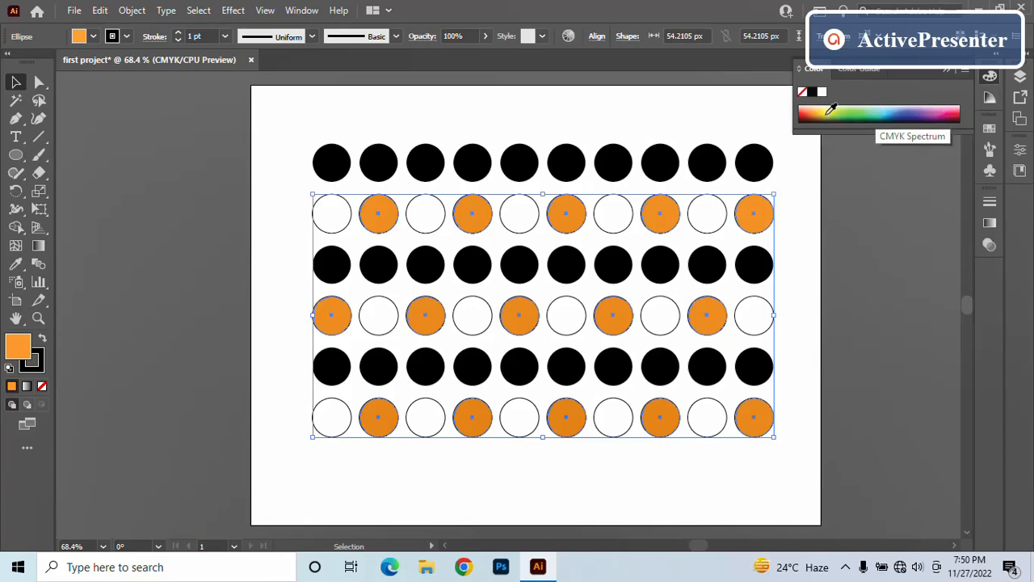
click(854, 114)
click(826, 114)
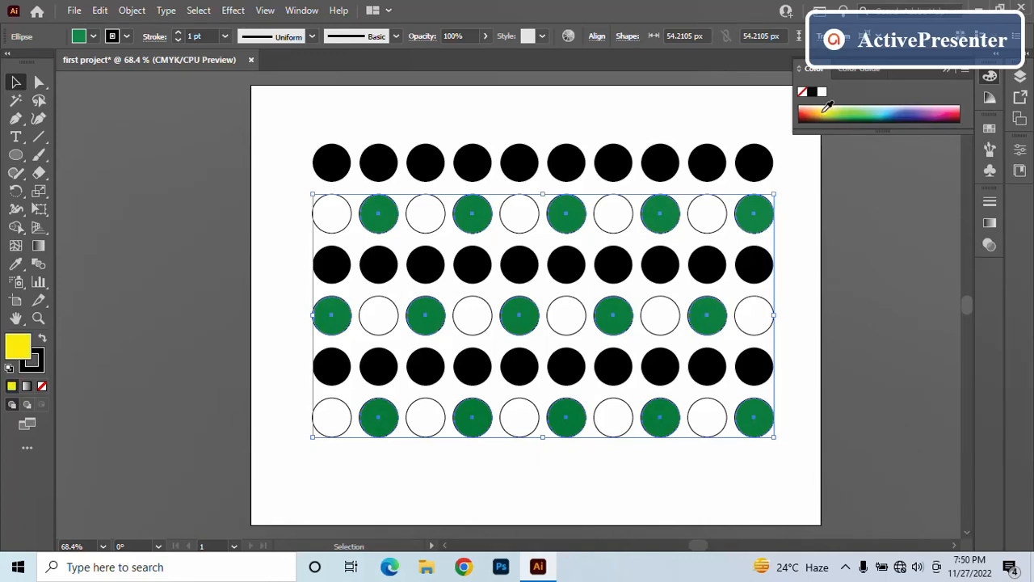
click(811, 111)
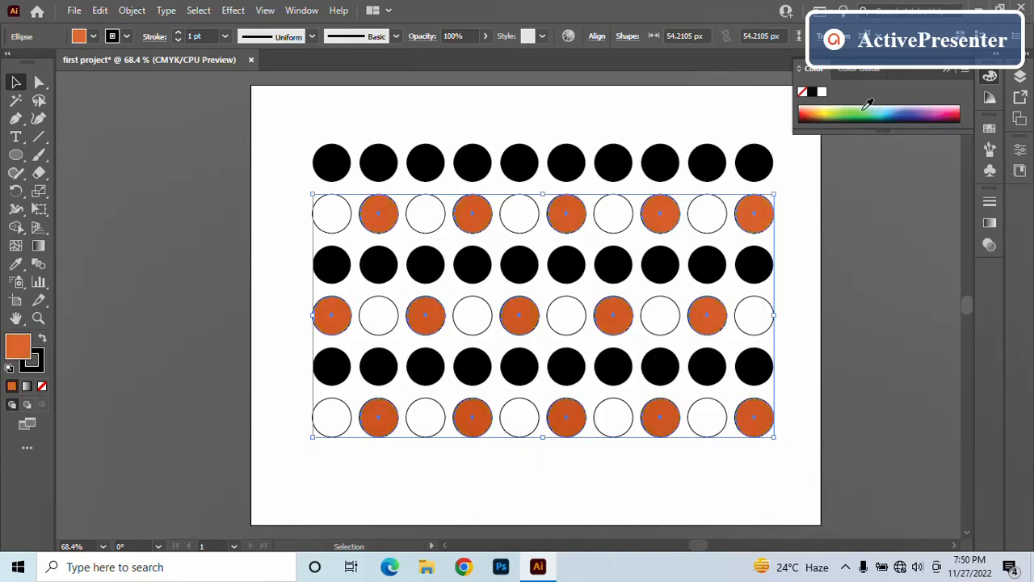
click(864, 111)
click(909, 113)
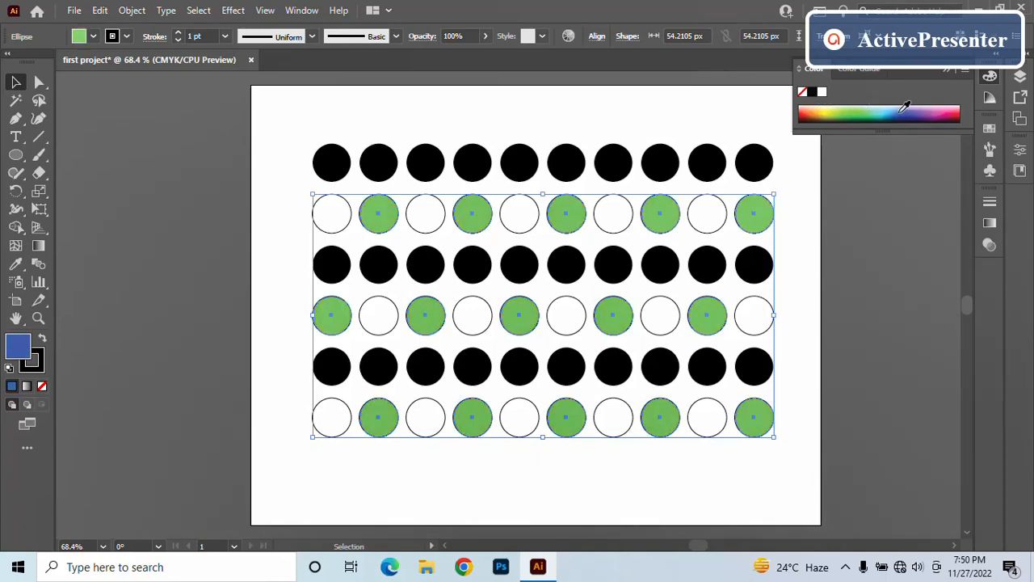
click(958, 107)
click(930, 108)
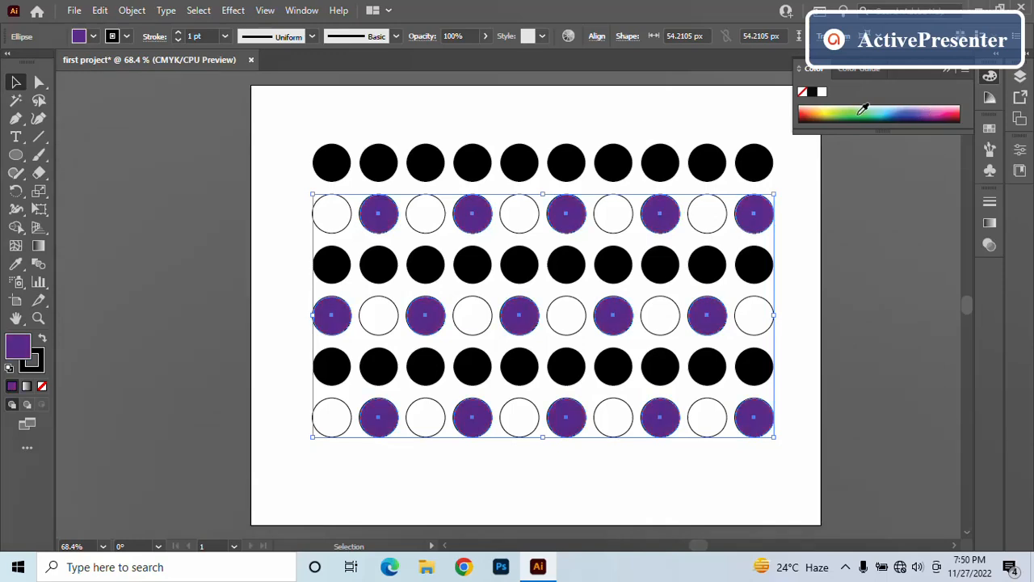
click(863, 112)
click(836, 111)
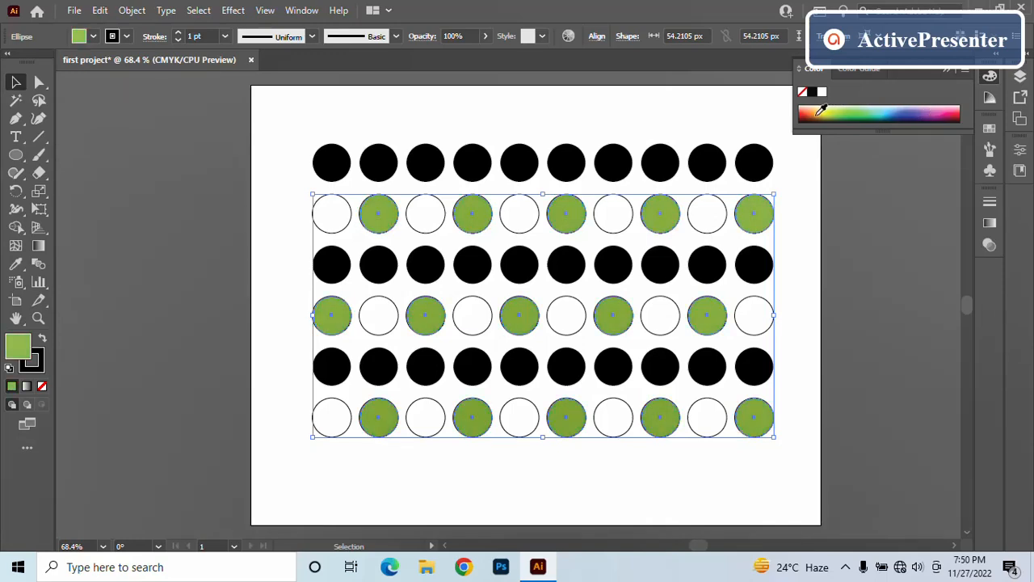
click(816, 111)
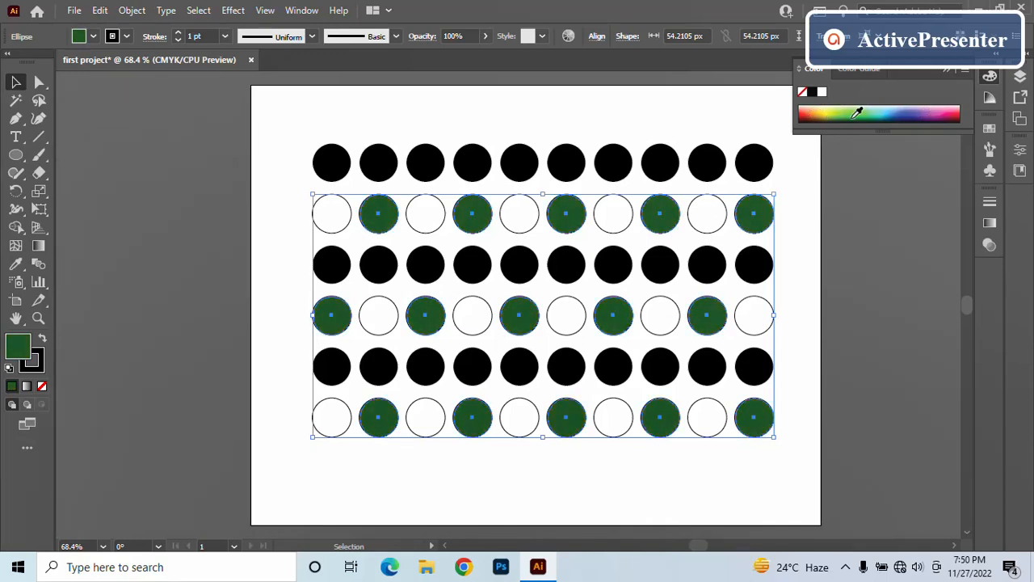
click(808, 109)
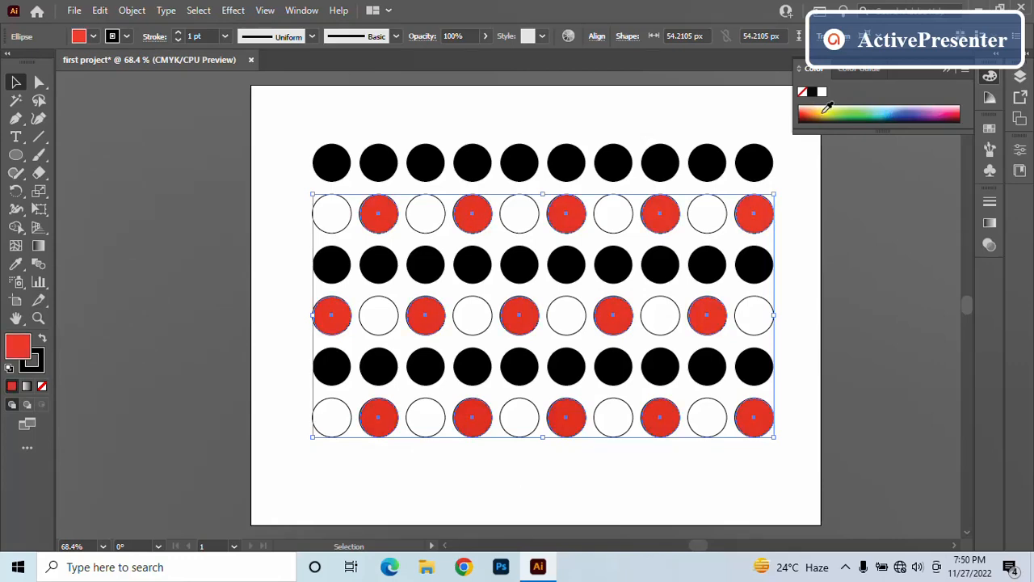
click(830, 112)
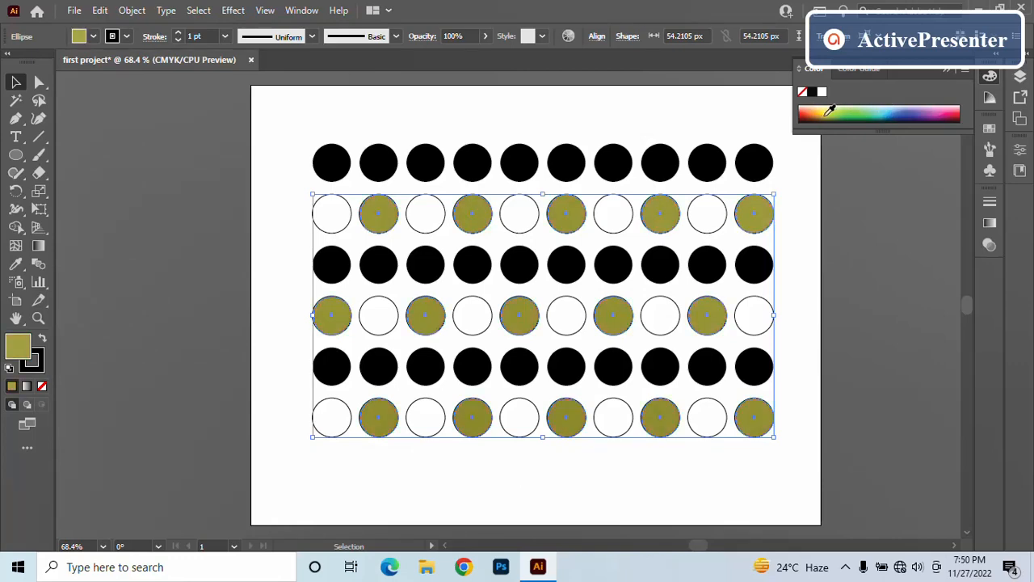
click(828, 110)
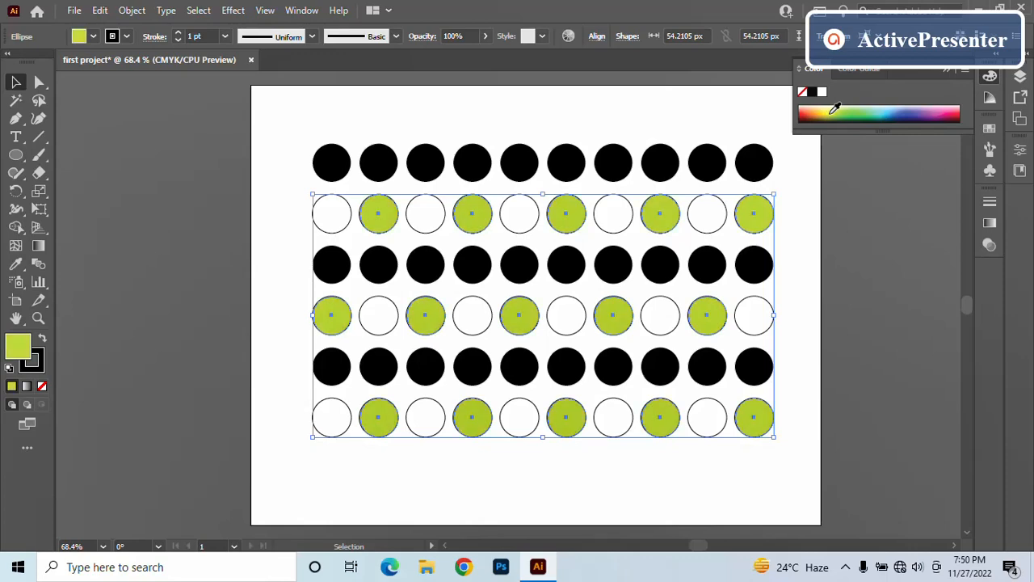
click(817, 111)
click(819, 110)
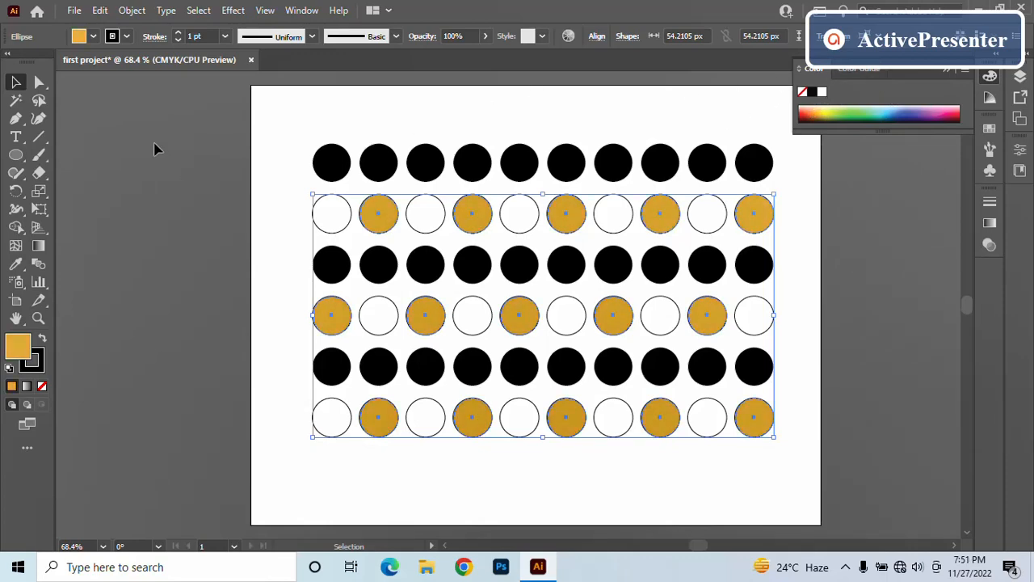
Select every circle in the grid with the Direct Selection tool, and clear the selection.
click(39, 82)
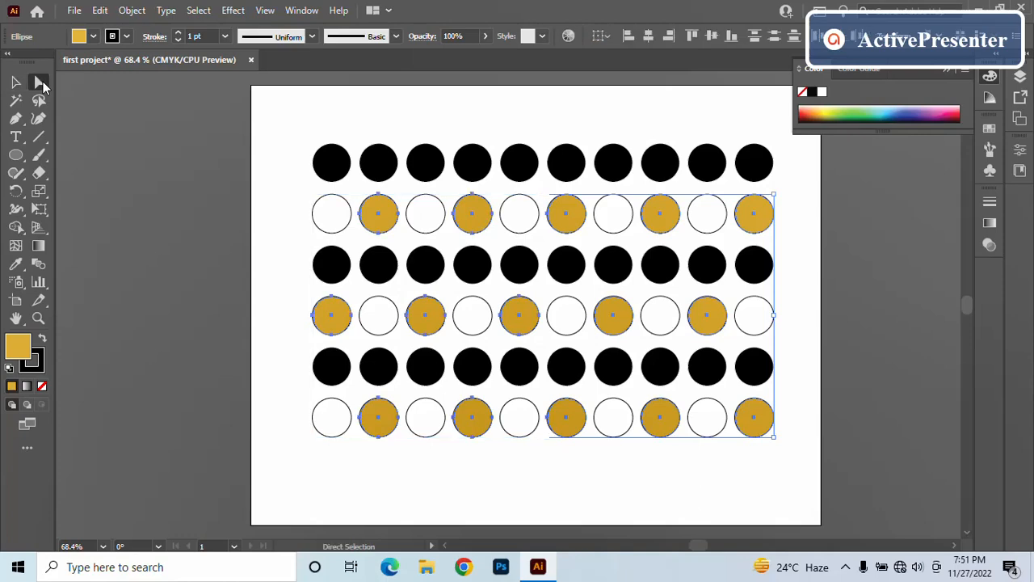
click(333, 115)
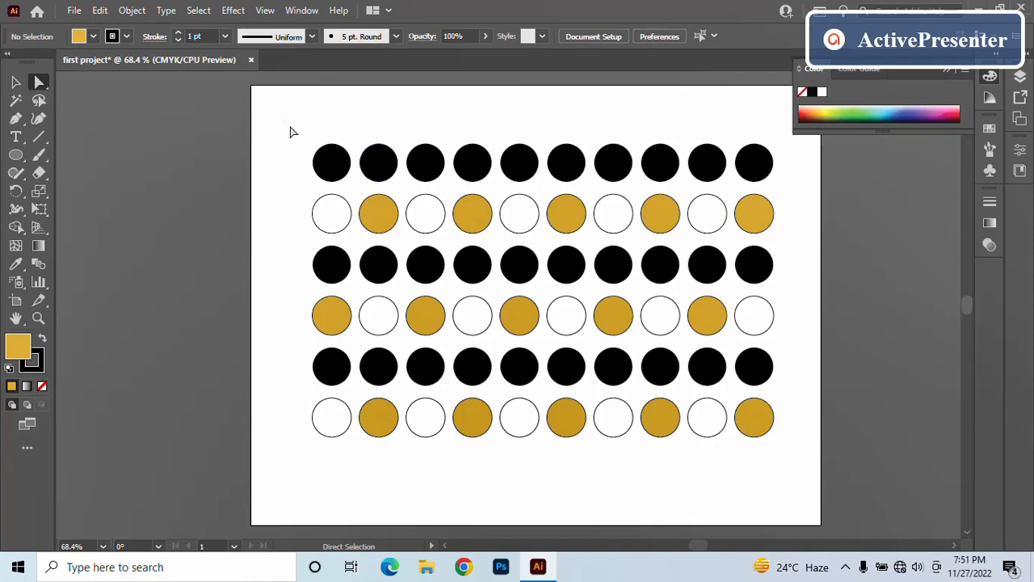
drag(289, 126, 816, 490)
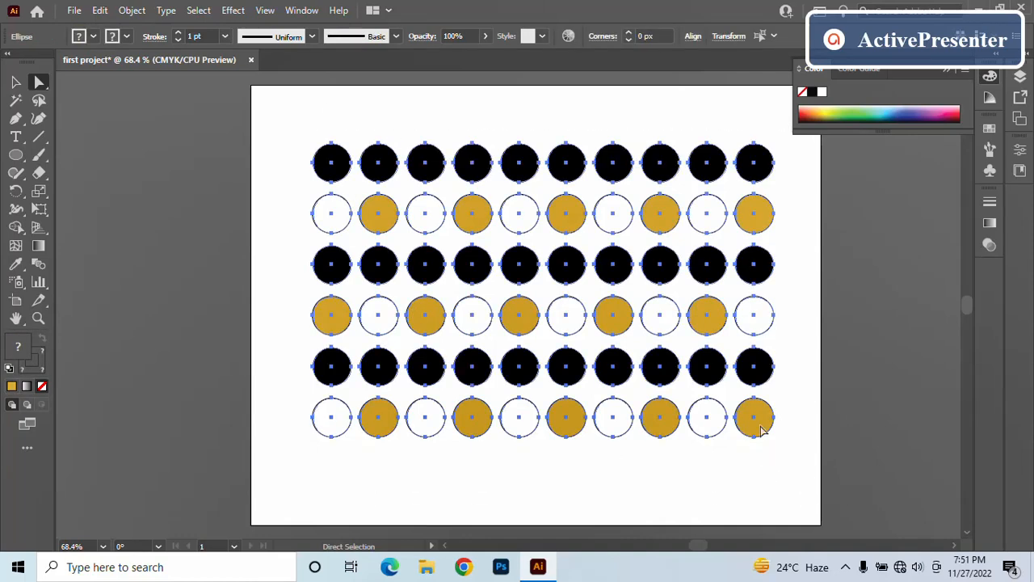
click(277, 153)
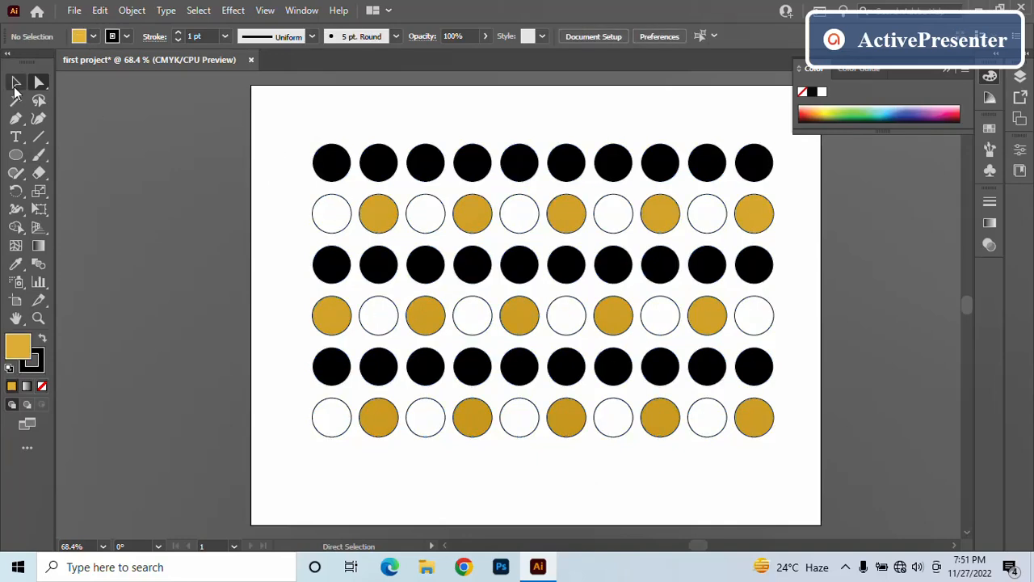
Select all circles of the grid together with the Selection tool.
key(v)
drag(271, 126, 805, 492)
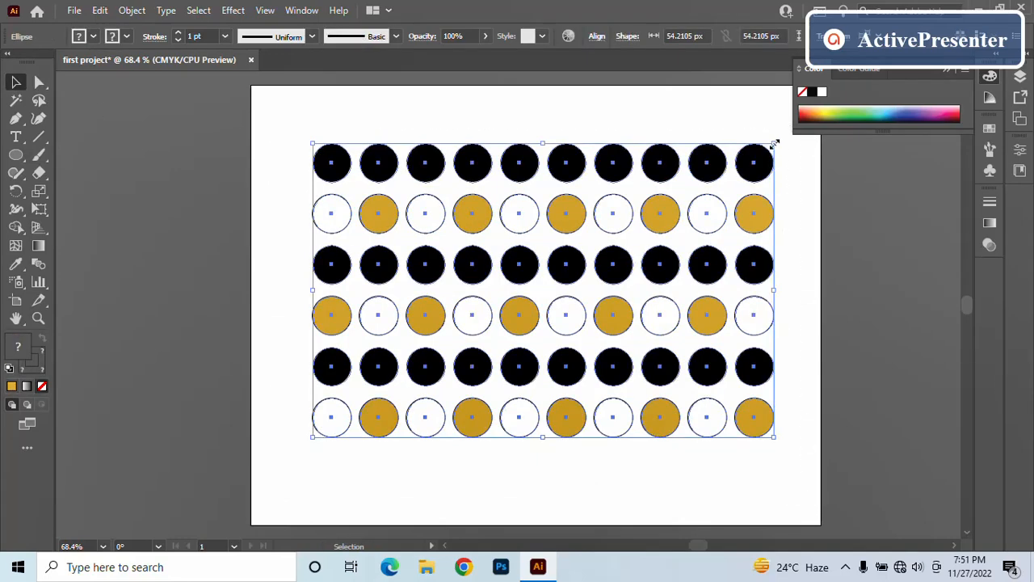
Try to scale the grid down without keeping its proportions, to about 50 by 48 px per circle, and undo the resize.
drag(774, 143, 735, 174)
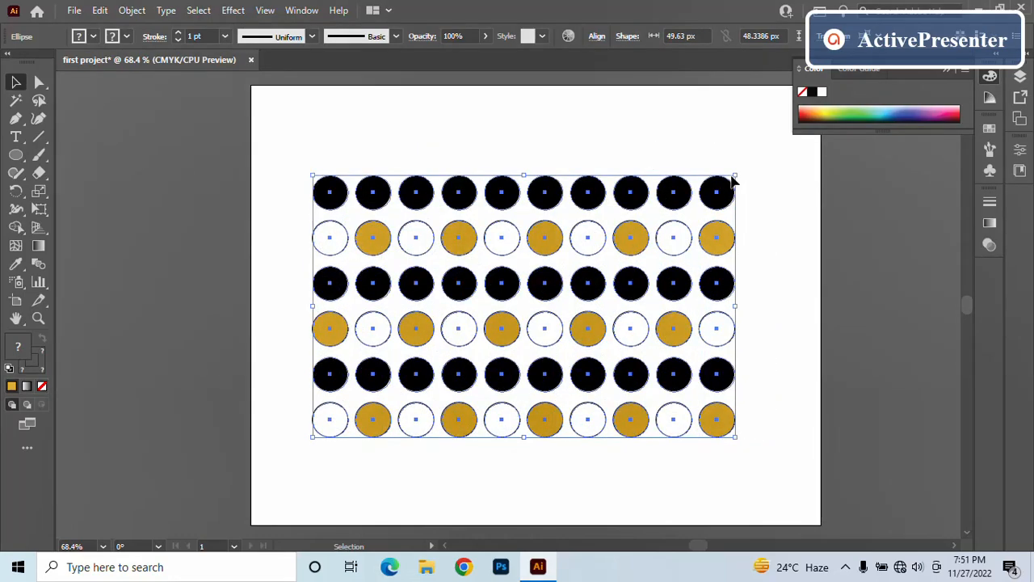
key(a)
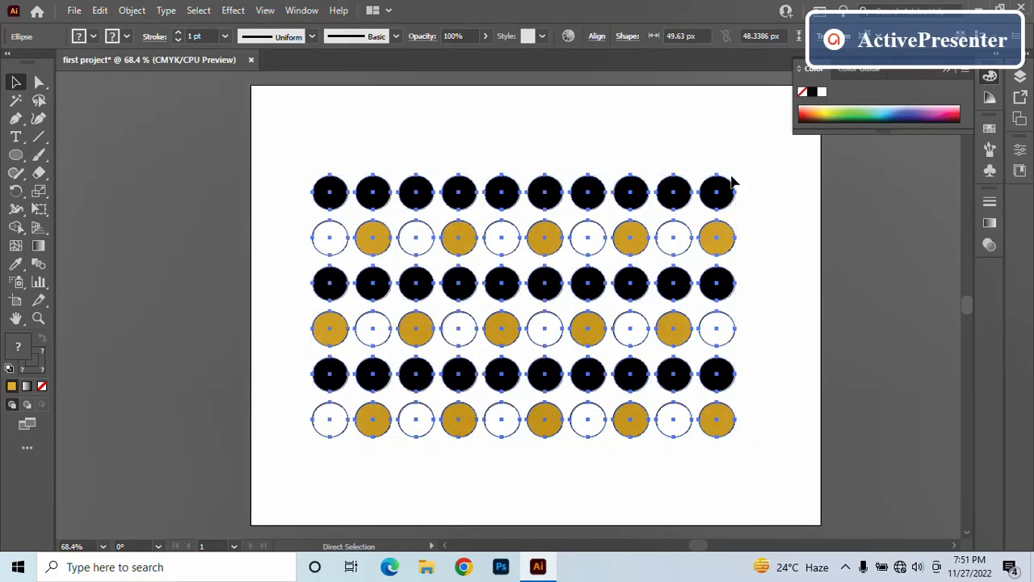
key(ctrl+z)
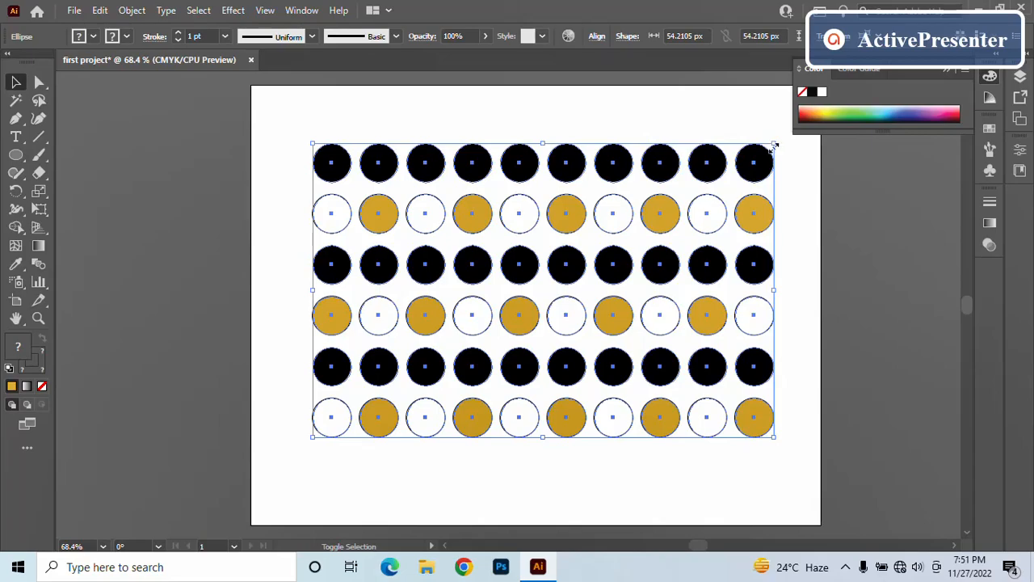
Scale the grid down proportionally to about 20 px per circle and move it to the artboard's upper-left corner, leaving it deselected.
drag(773, 143, 484, 327)
drag(417, 401, 381, 177)
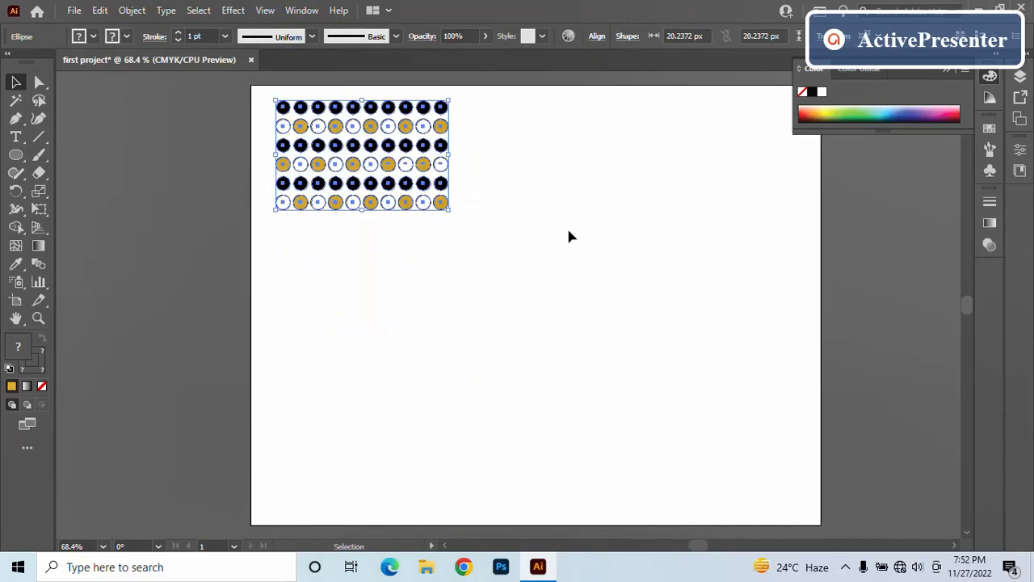
click(568, 231)
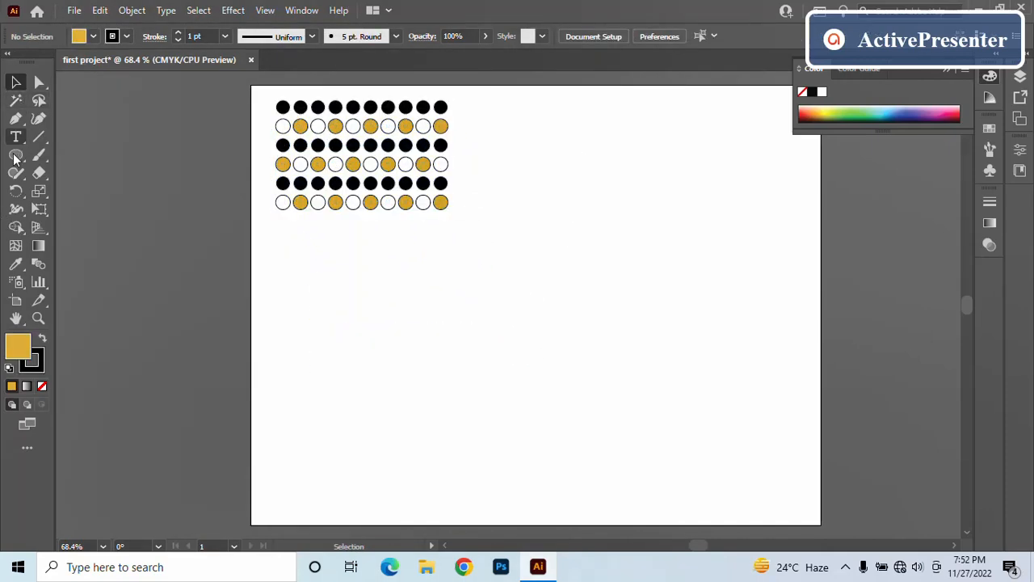
Draw a golden yellow rectangle near the centre of the artboard with the Rectangle tool.
drag(14, 158, 67, 153)
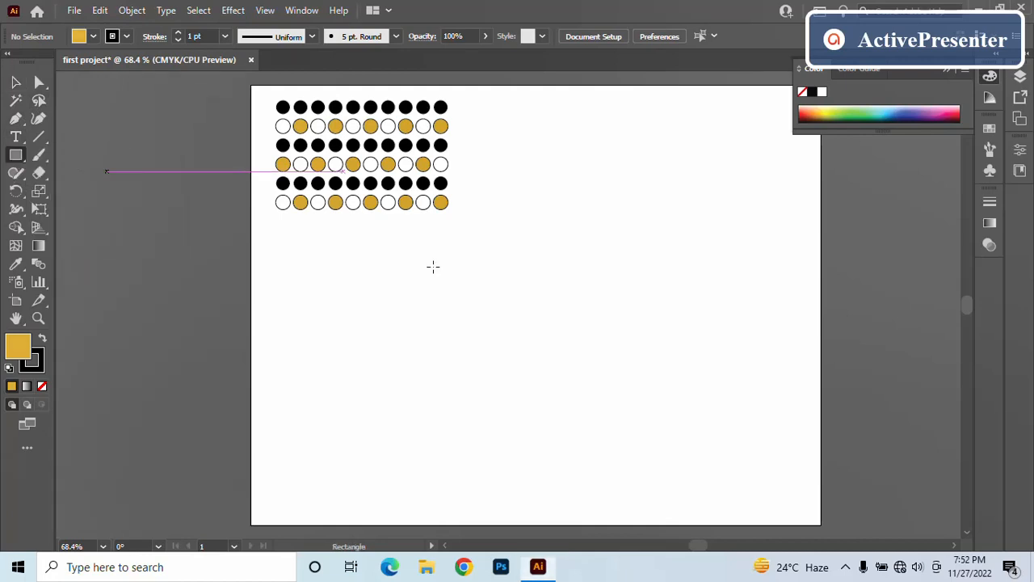
drag(484, 267, 591, 357)
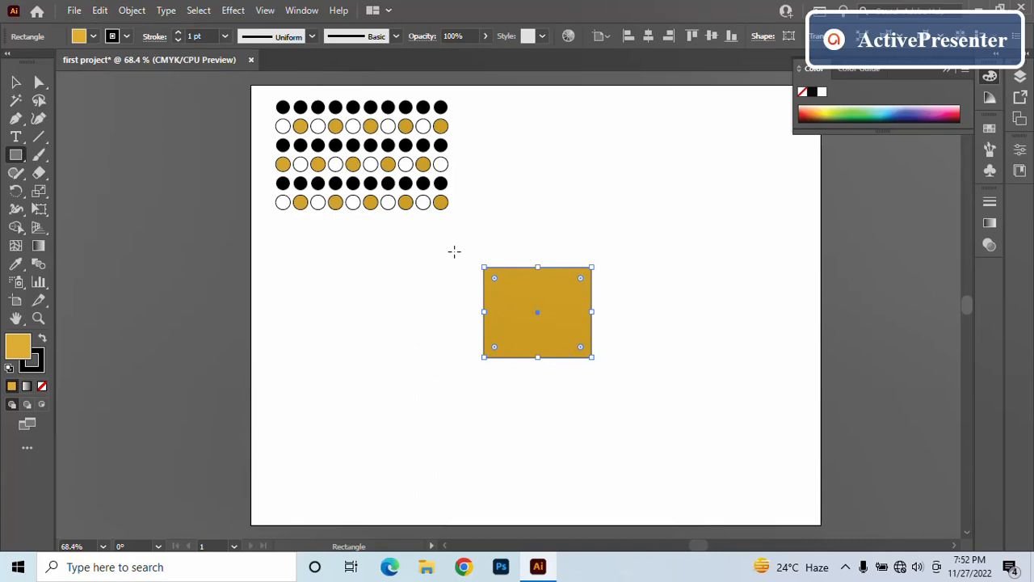
click(16, 81)
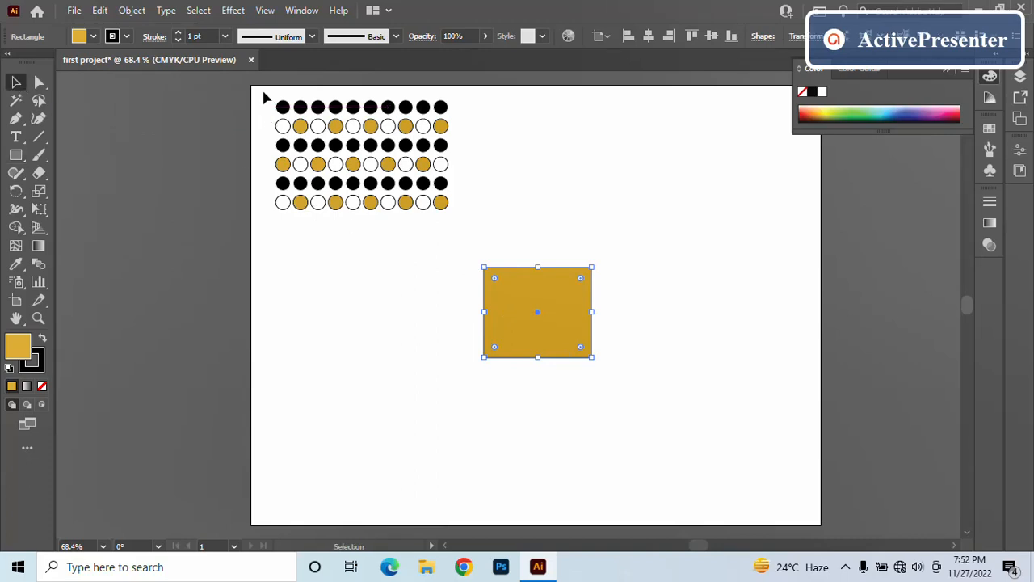
Try to move the whole circle grid sideways across the artboard, undo the move and deselect the grid.
drag(264, 92, 500, 240)
drag(379, 191, 570, 201)
key(ctrl+z)
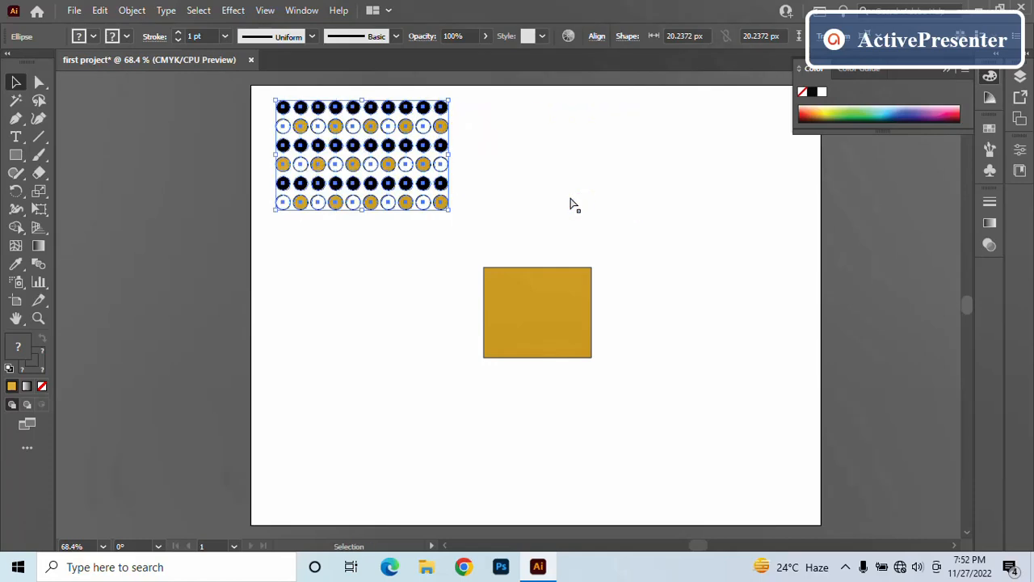
click(583, 187)
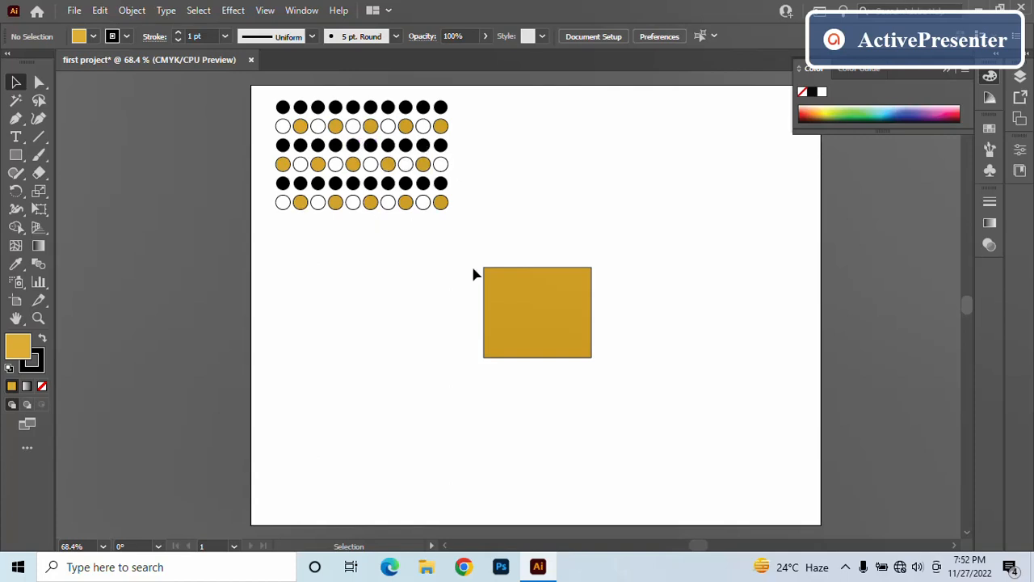
Replace the golden yellow rectangle with a square about 106 px wide below the circle grid.
click(511, 294)
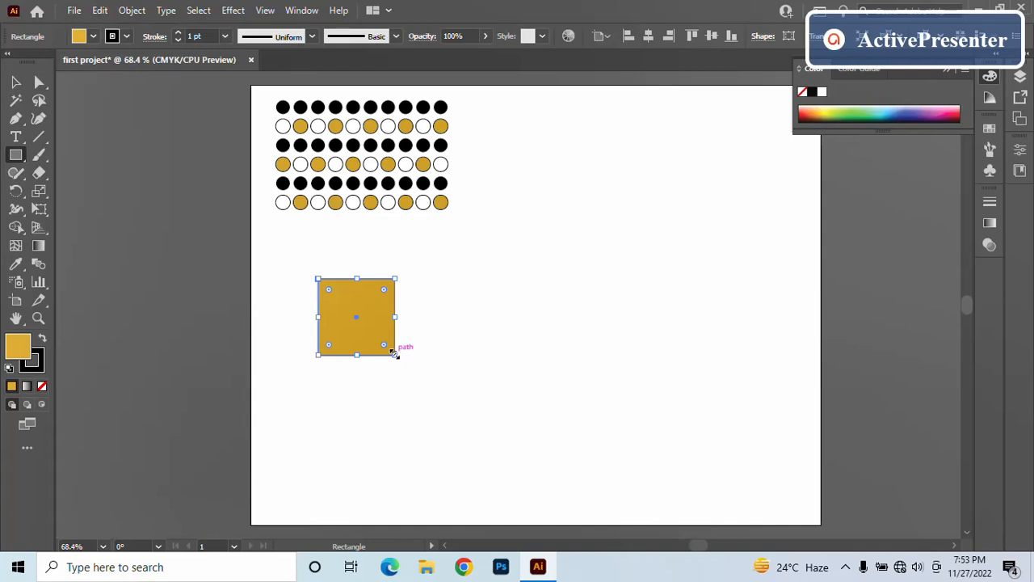
Try resizing the square from its lower-right corner, restore its original size and deselect it.
mouse_move(395, 353)
mouse_down()
mouse_move(397, 383)
mouse_move(396, 365)
mouse_up()
key(ctrl+z)
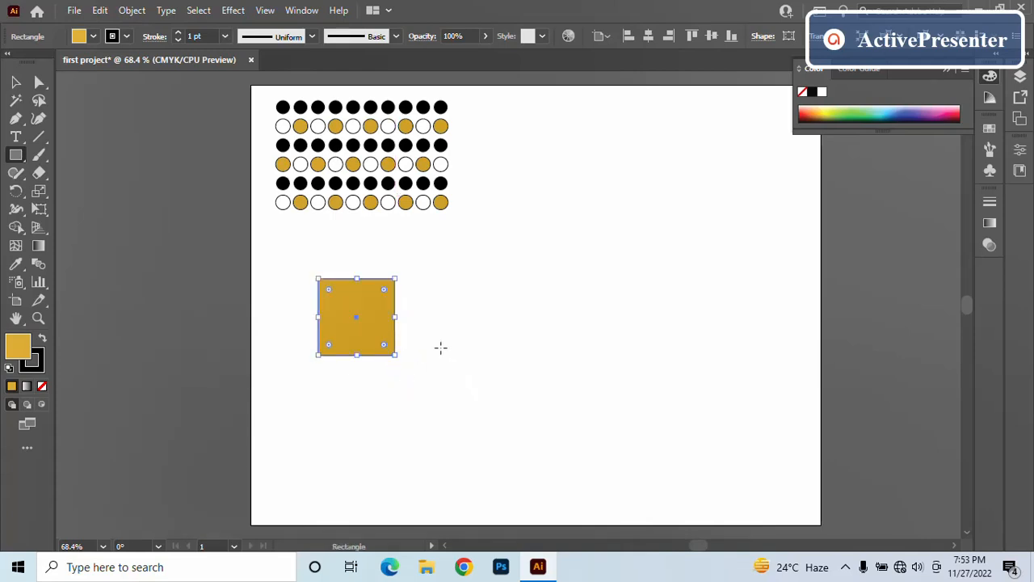
click(17, 84)
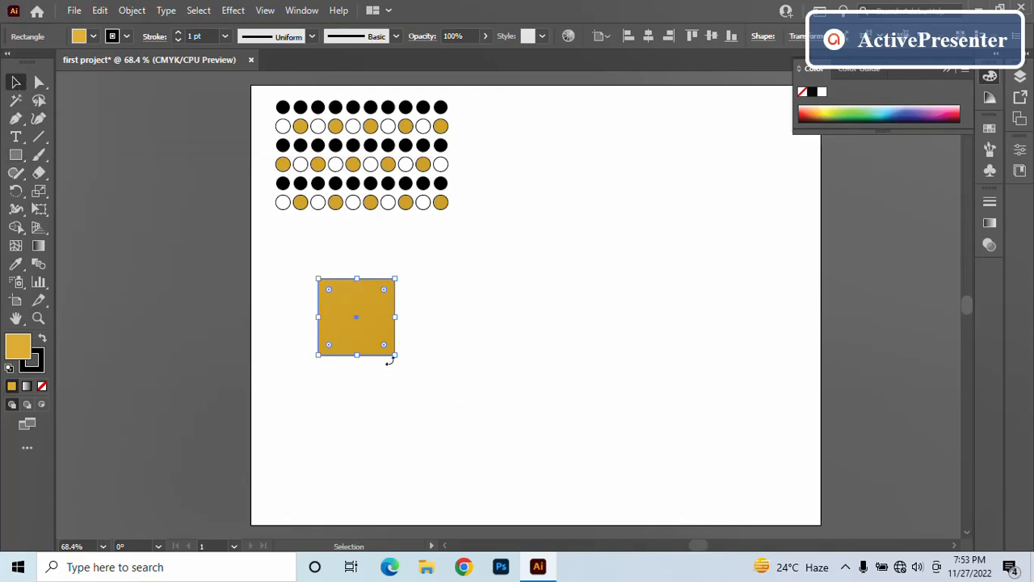
mouse_move(397, 357)
mouse_down()
mouse_move(439, 388)
mouse_move(381, 349)
mouse_move(380, 418)
mouse_move(436, 339)
mouse_move(399, 376)
mouse_move(427, 380)
mouse_move(437, 366)
mouse_move(395, 372)
mouse_move(395, 355)
mouse_up()
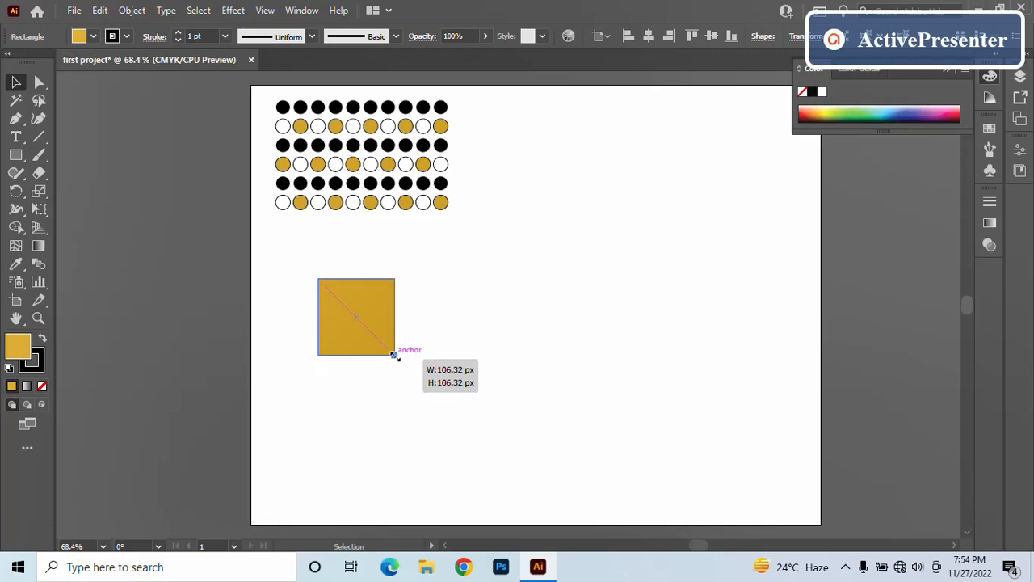
mouse_move(394, 355)
mouse_down()
mouse_move(418, 388)
mouse_move(404, 353)
mouse_move(408, 378)
mouse_move(395, 356)
mouse_up()
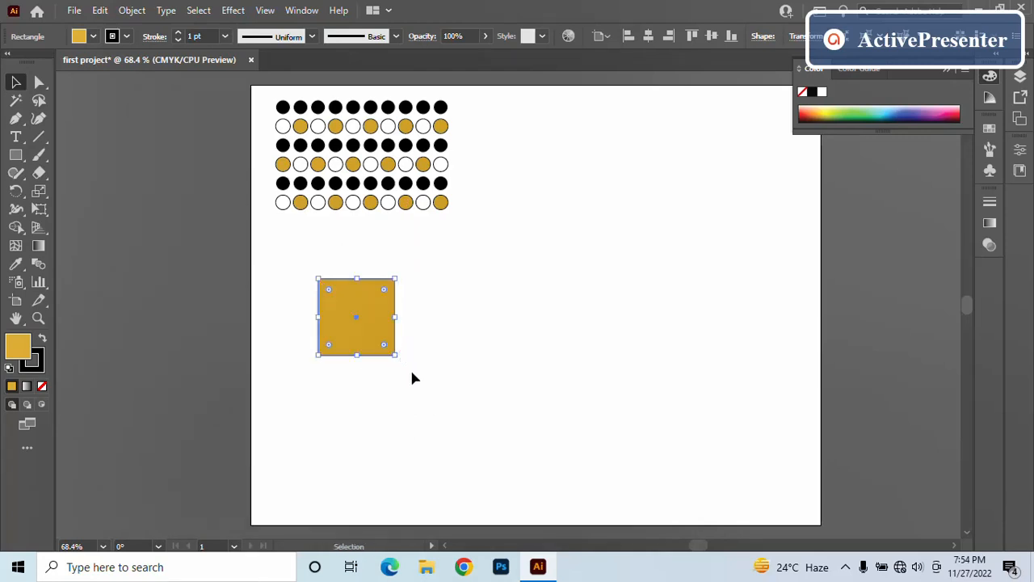
click(459, 380)
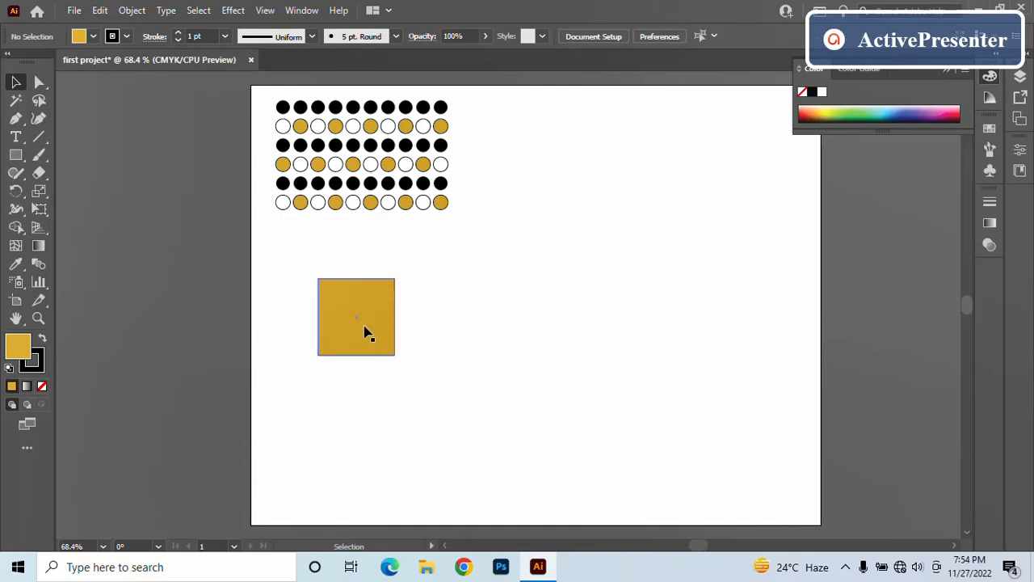
Move the golden yellow square to the artboard's lower-right corner and deselect it.
drag(365, 331, 769, 463)
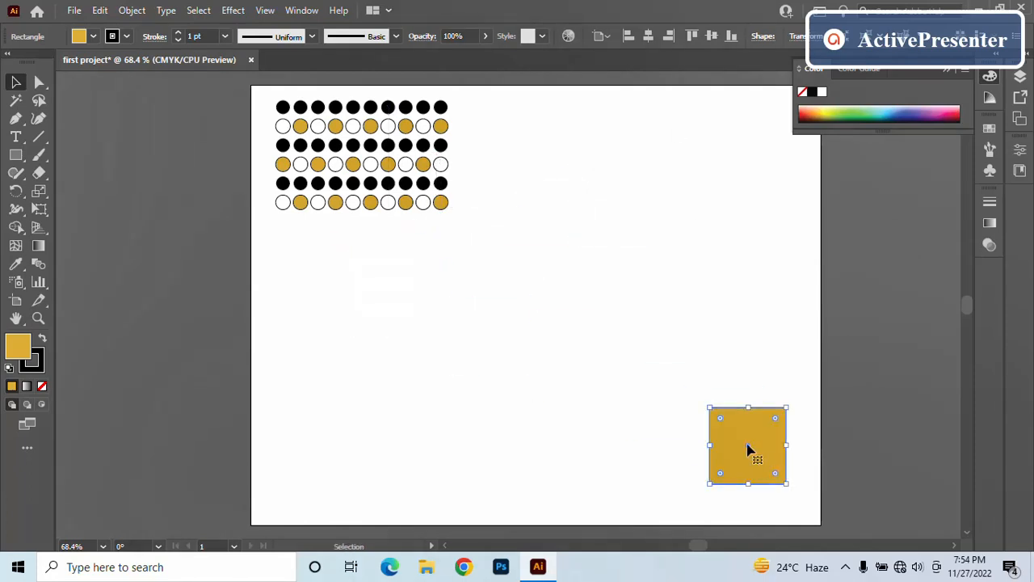
click(620, 255)
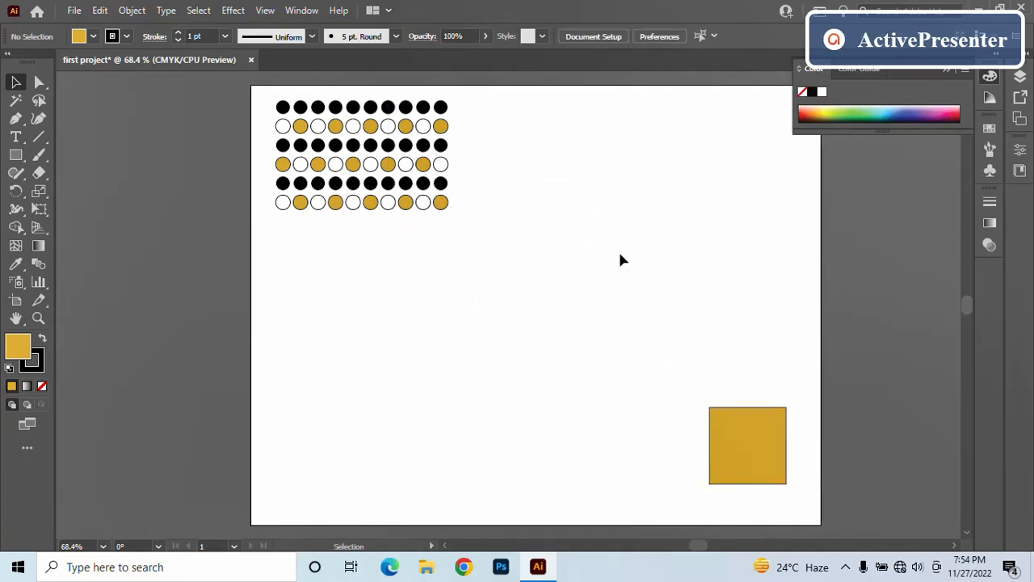